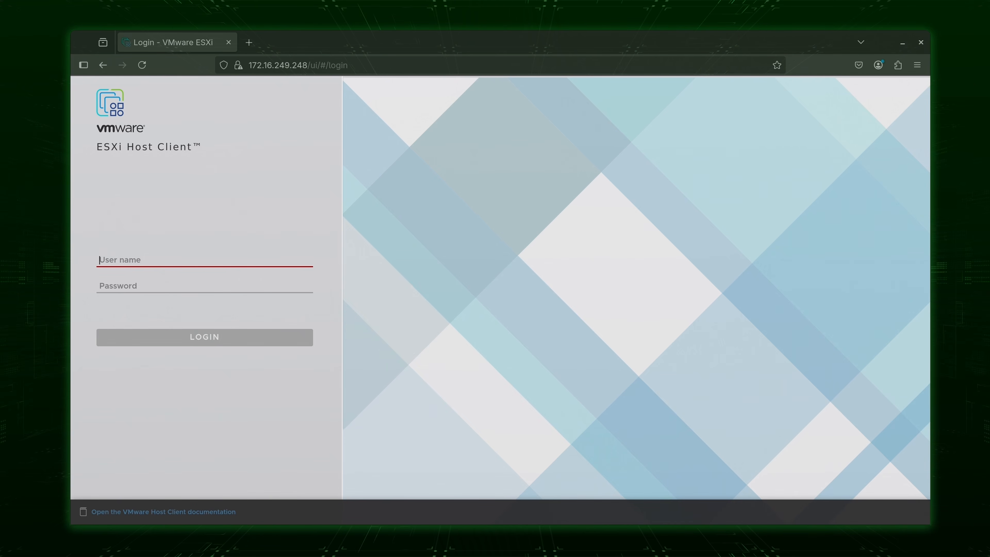
Log in to the ESXi host as root and list its virtual machines.
type("root")
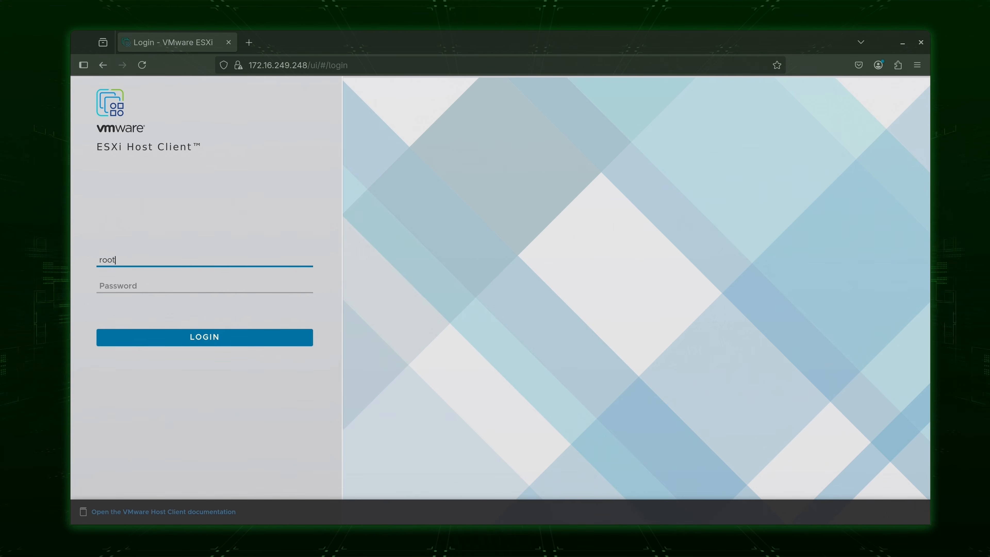
key("Tab")
type("*************")
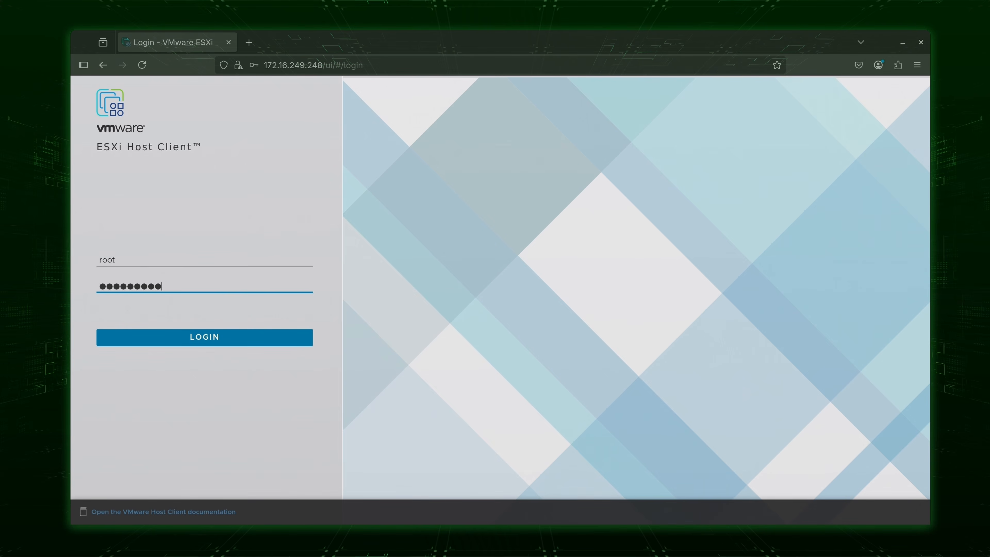
key("Return")
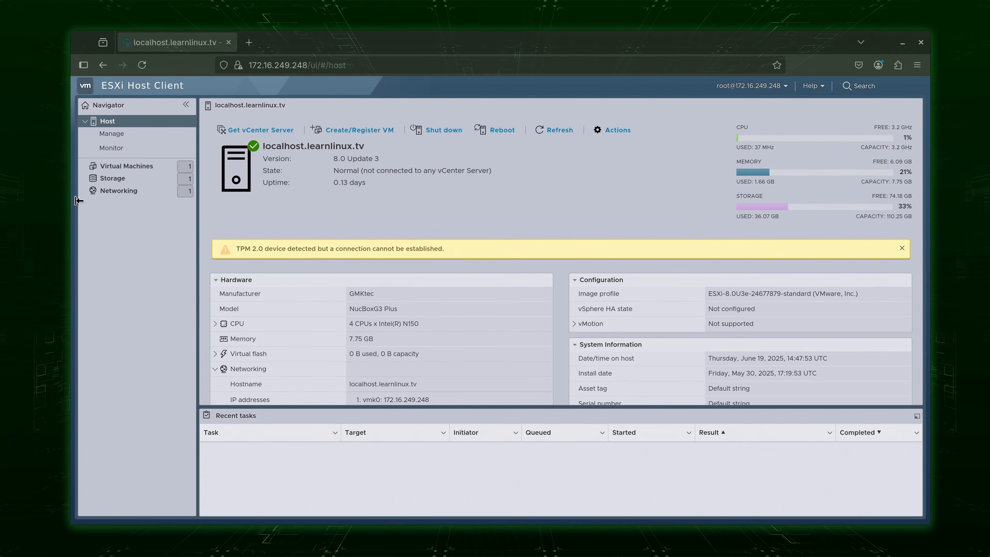
left_click(119, 171)
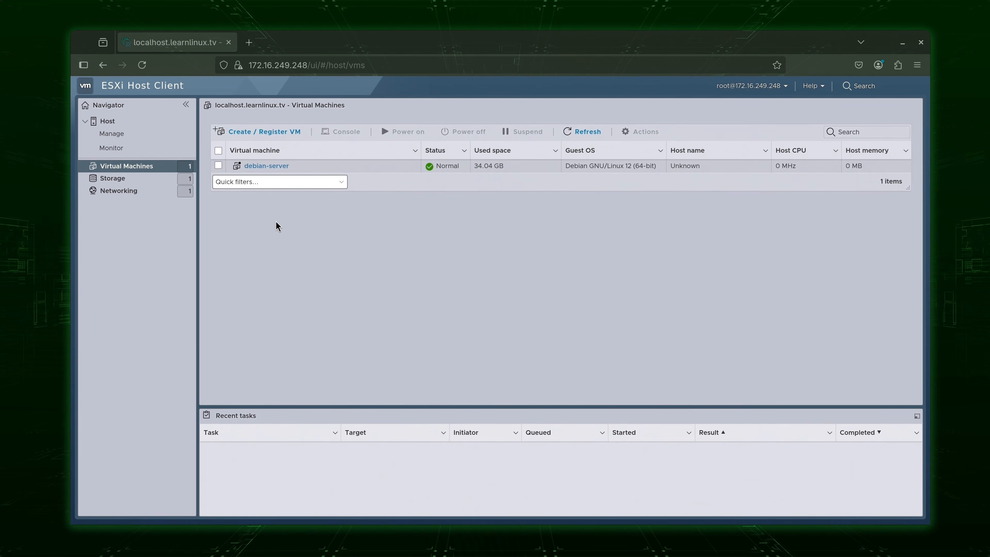
Power on debian-server and open its browser console at the Debian login prompt.
left_click(278, 167)
left_click(278, 167)
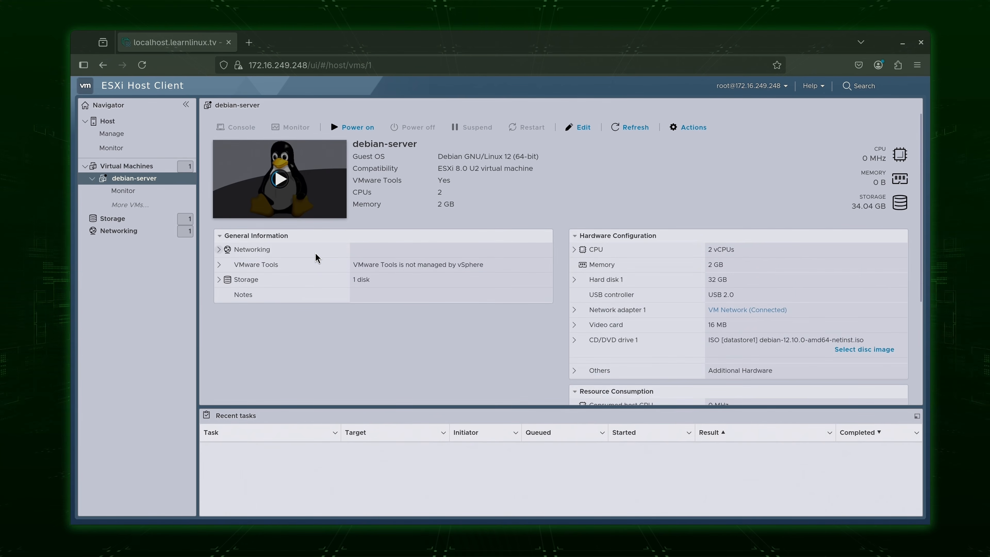
left_click(363, 129)
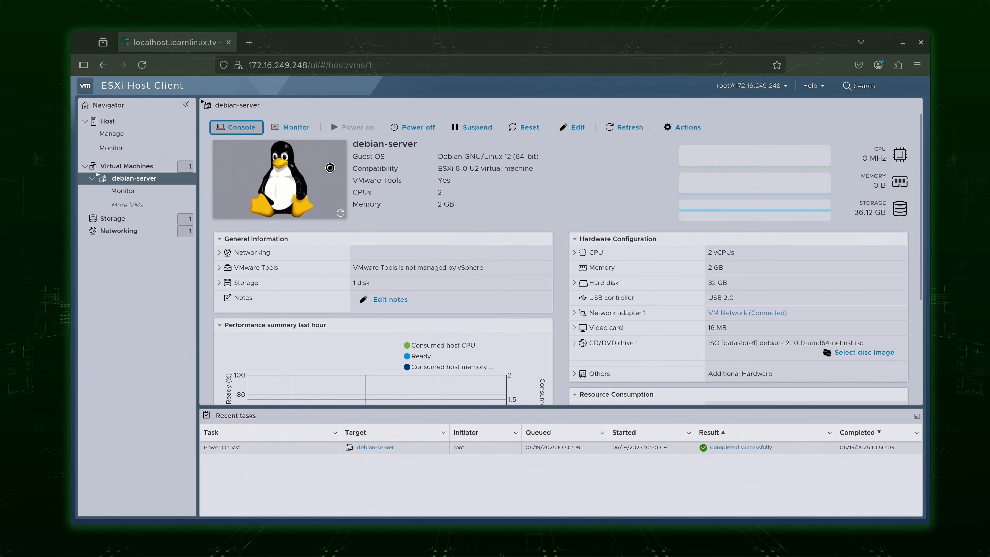
mouse_move(332, 171)
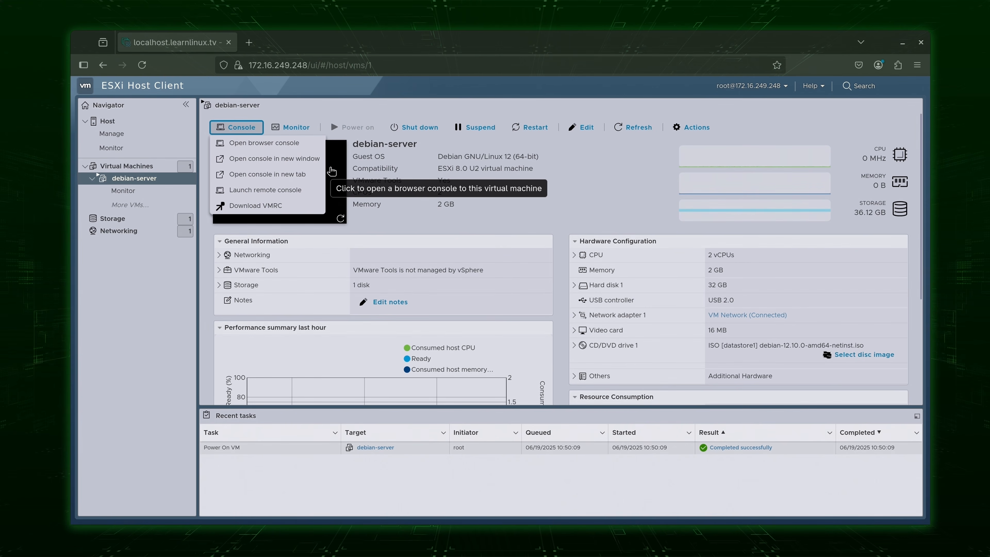
left_click(301, 149)
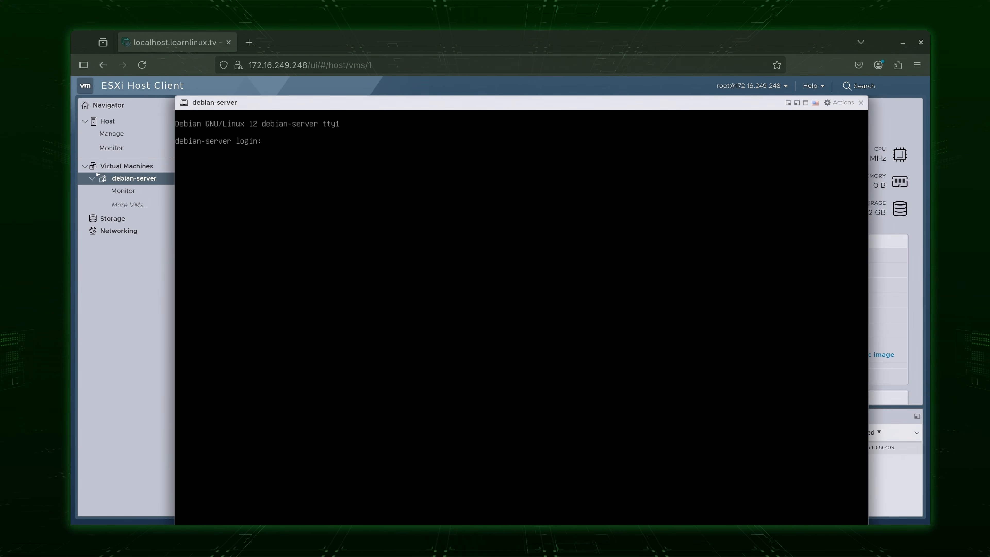
Log in at the Debian console with the user's account name and password.
type("jay")
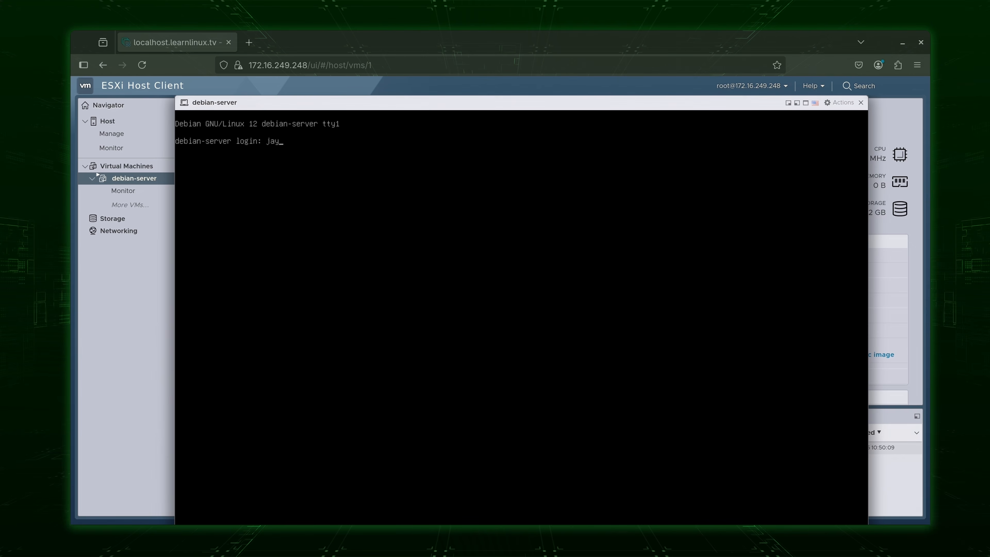
key("Return")
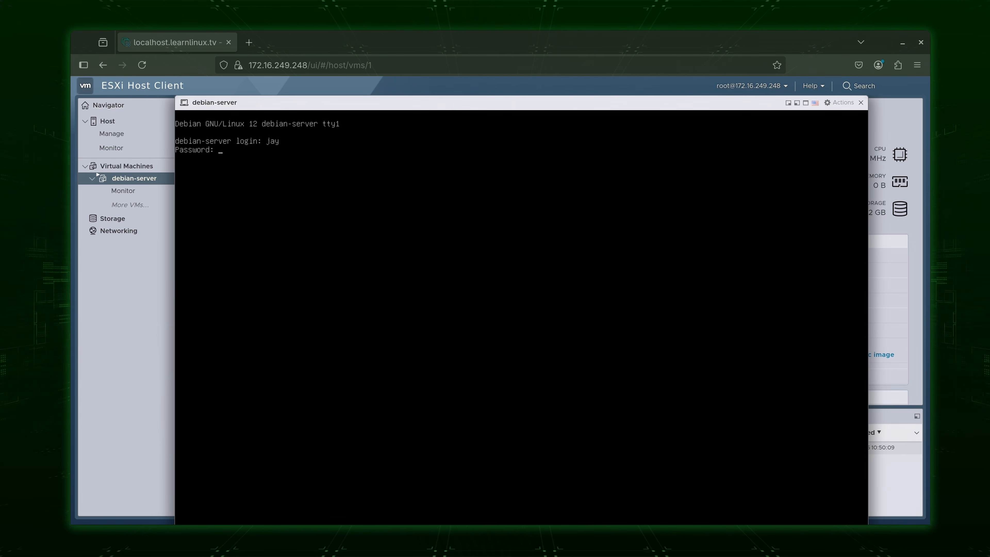
key("Return")
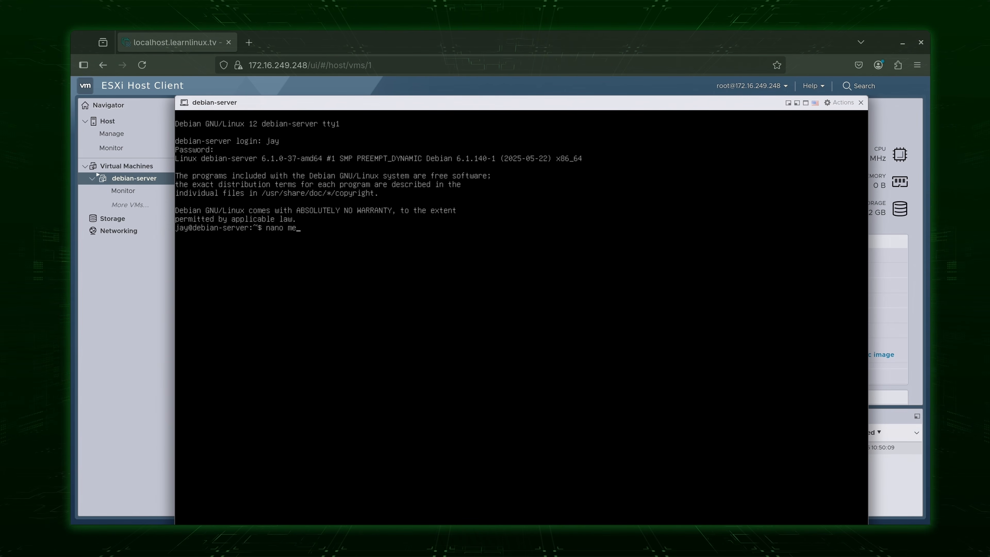
Create message.txt in nano containing 'Hello World' and save it.
type("e.txt")
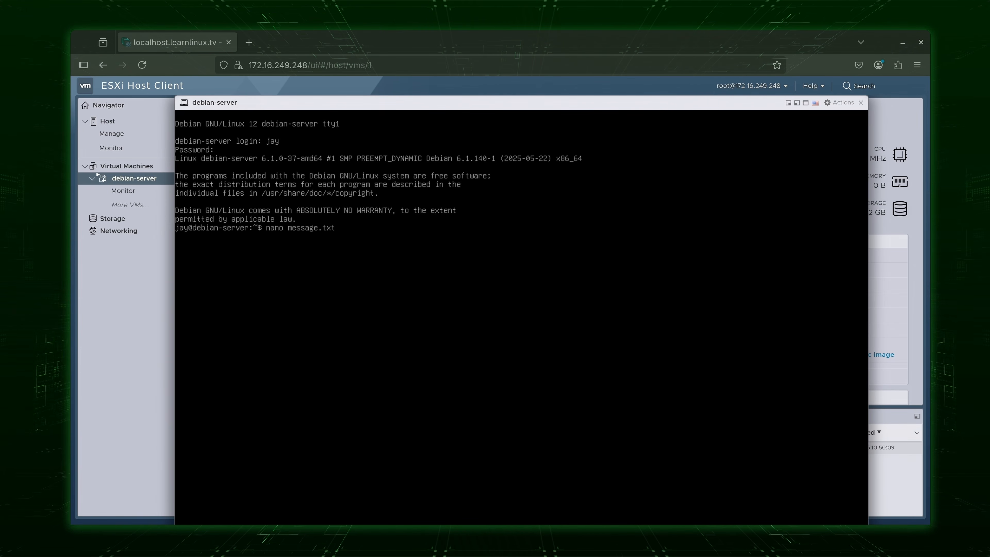
key("Return")
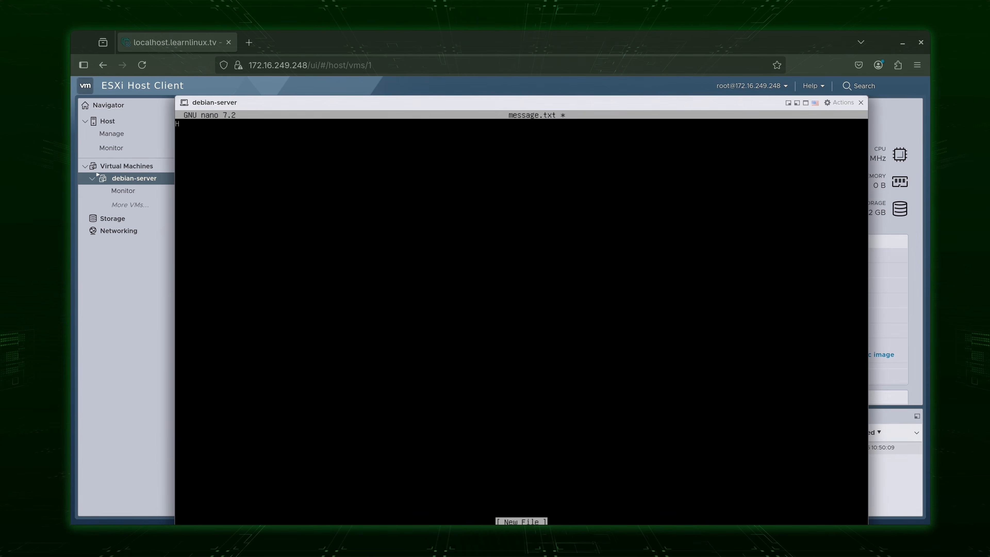
type("Hello World")
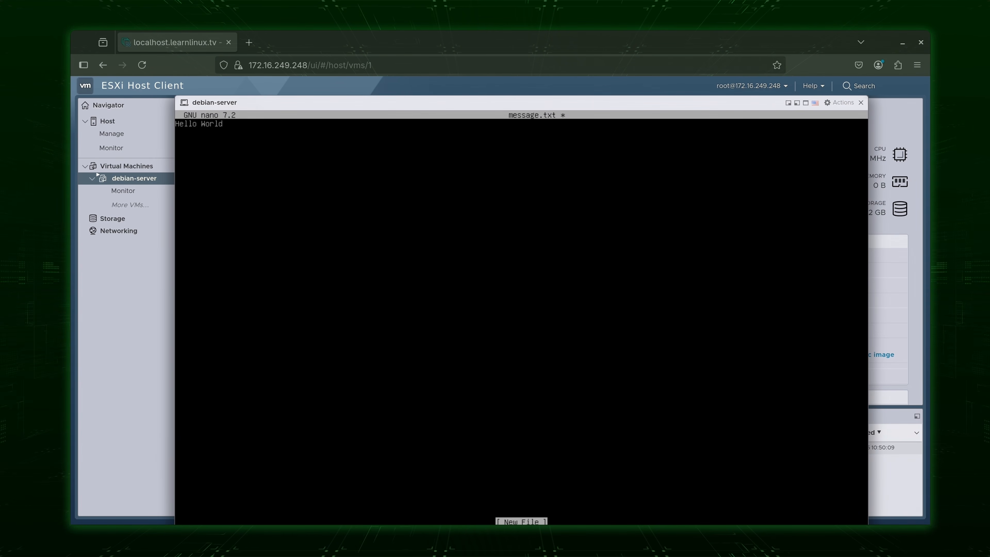
key("ctrl+o")
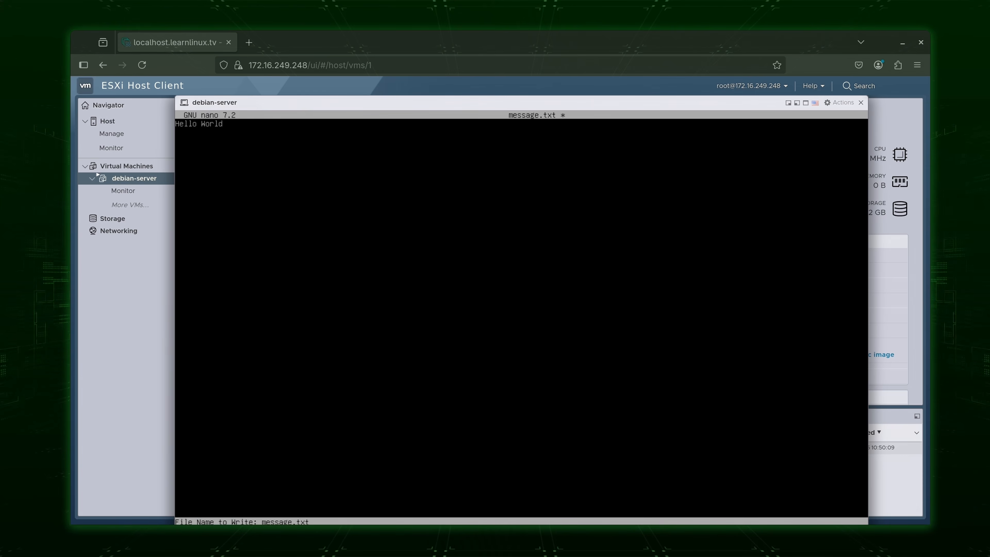
key("Return")
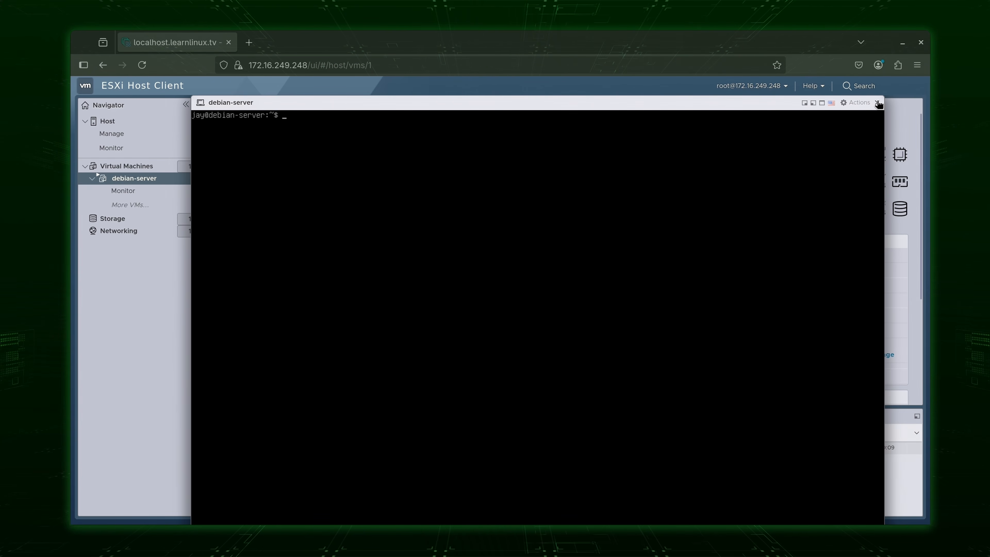
Close the console, shut down debian-server's guest OS, and return to the Virtual Machines list.
left_click(878, 103)
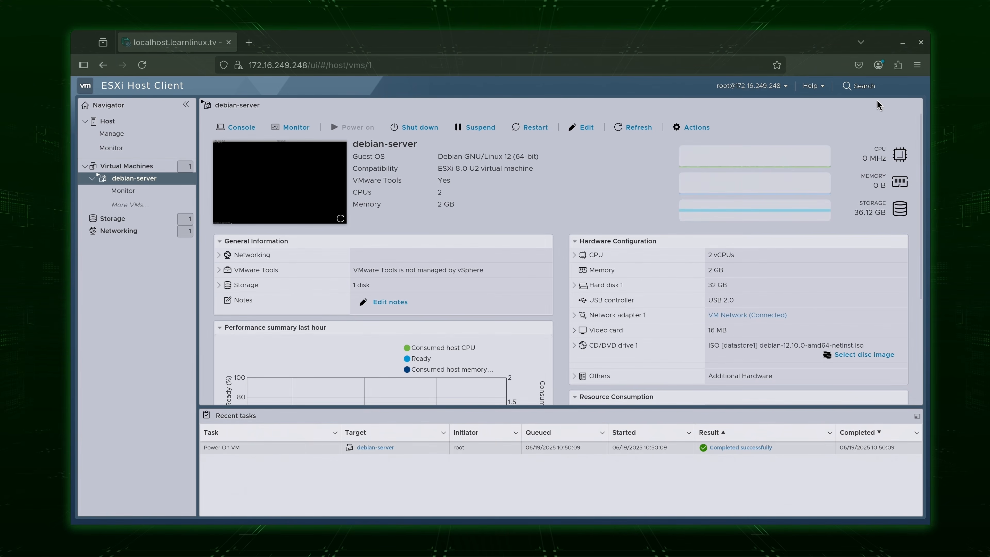
left_click(434, 130)
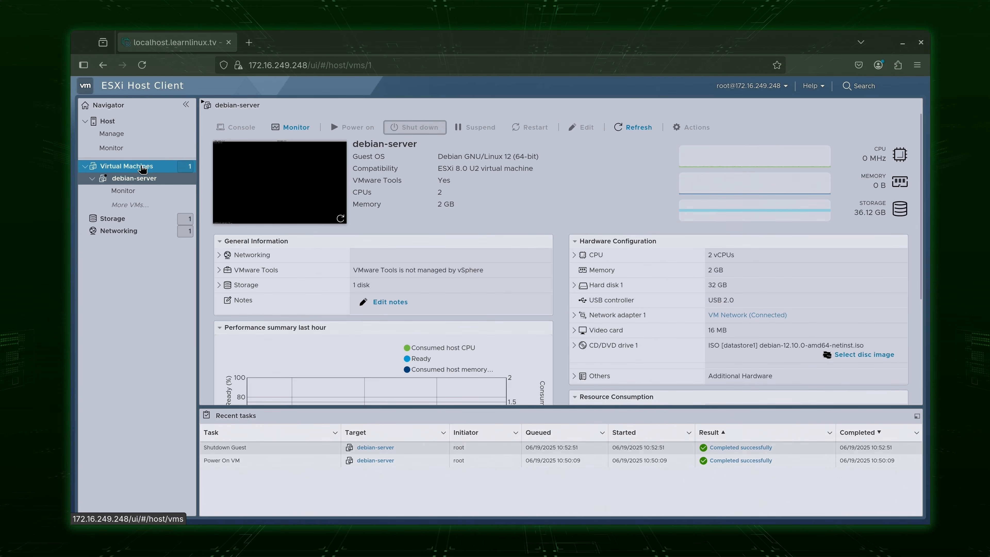
left_click(142, 167)
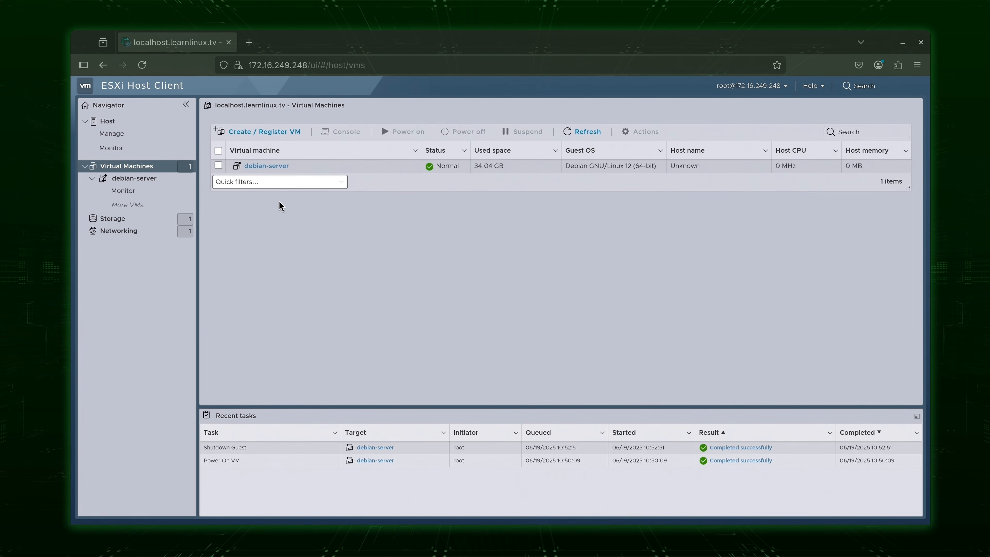
Export debian-server via Actions > Export, downloading its .ovf, .vmdk and .mf files.
left_click(602, 167)
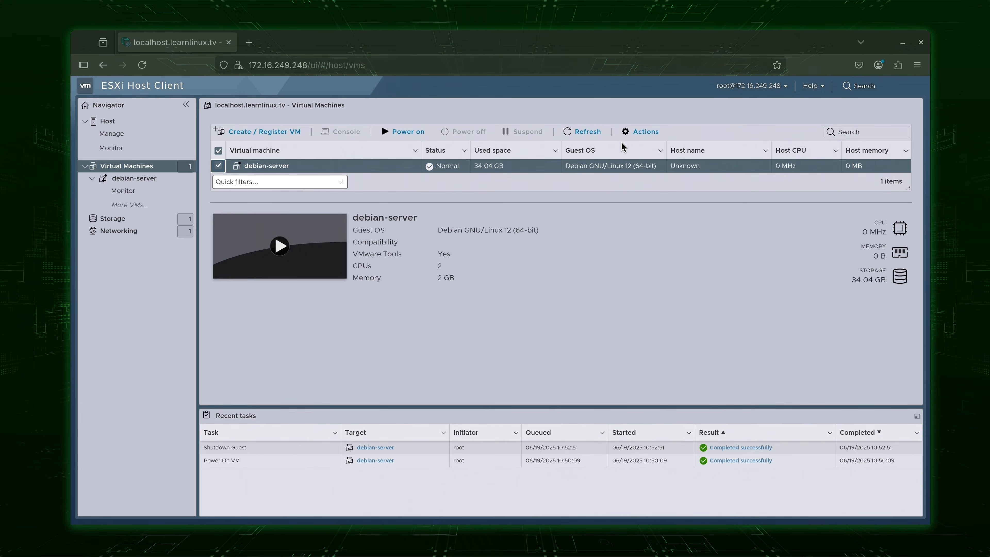
left_click(641, 135)
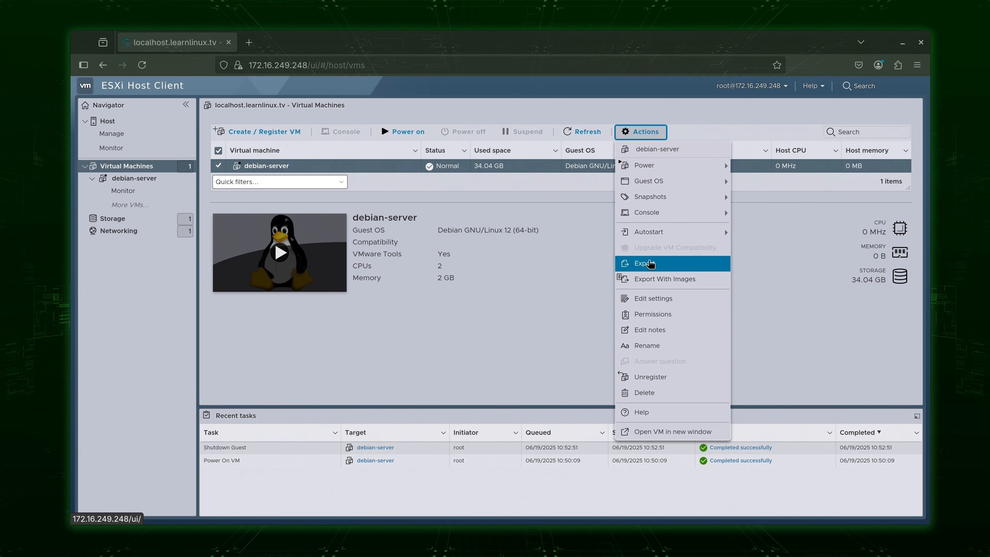
left_click(650, 264)
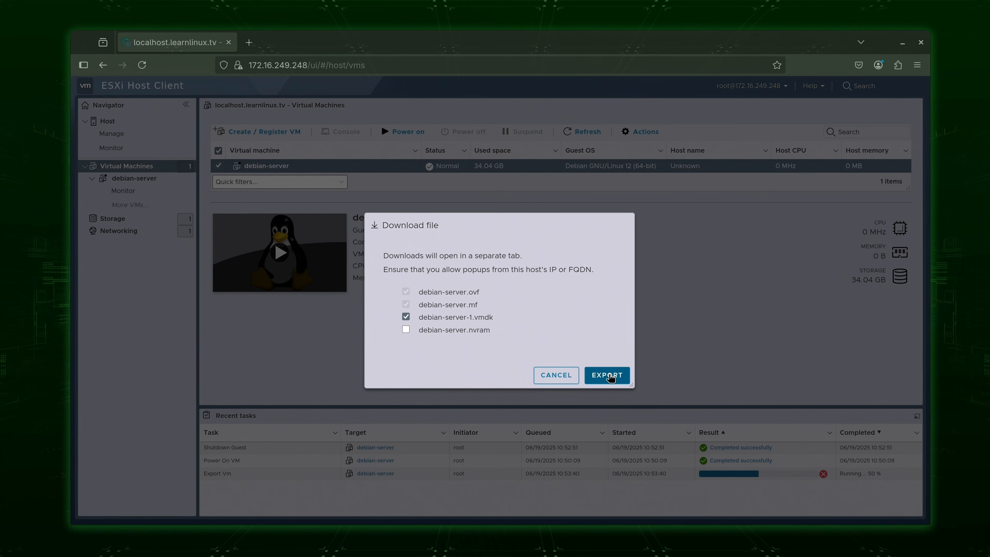
left_click(608, 375)
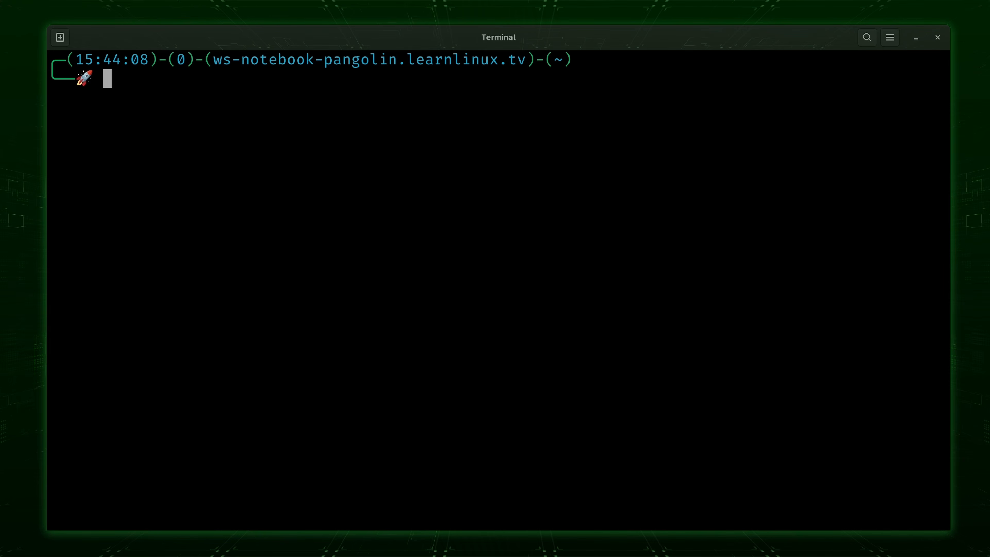
Install qemu-img with sudo dnf, confirm the transaction, and clear the screen.
type("do ")
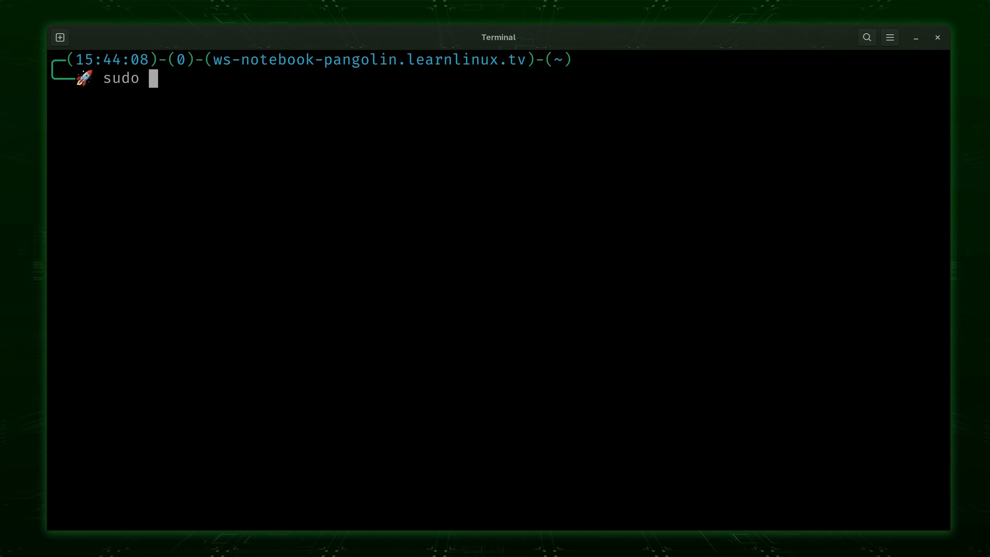
type("dnf install ")
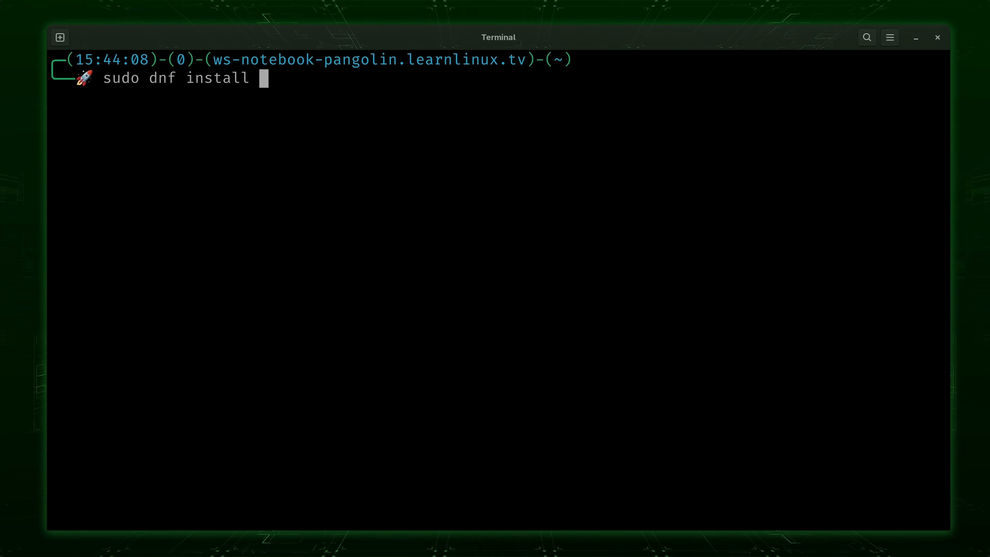
type("qemu-img")
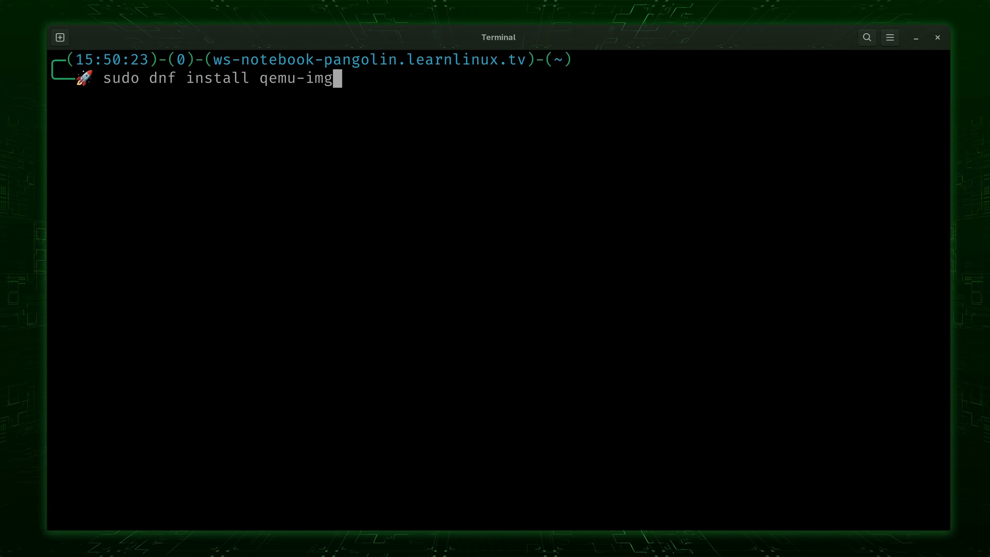
key("Return")
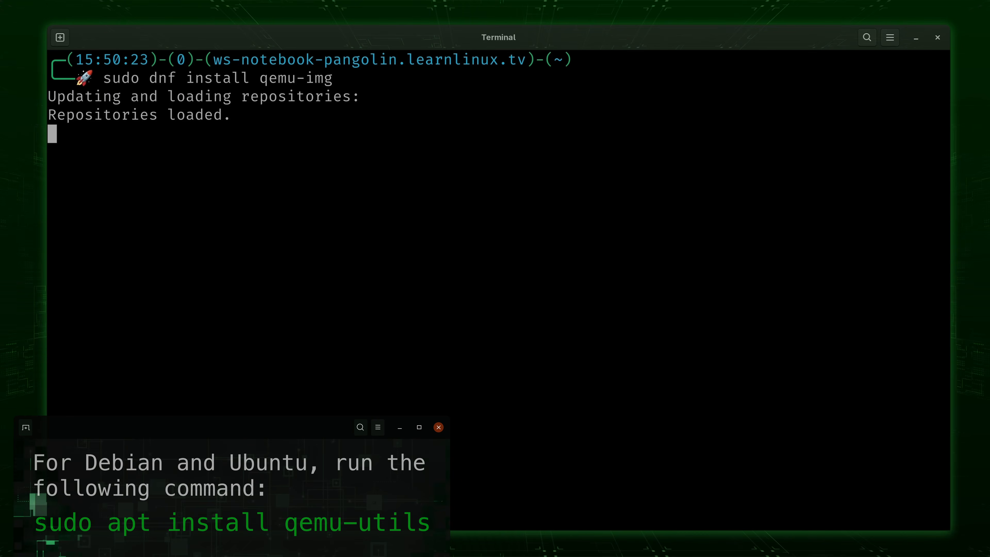
type("y")
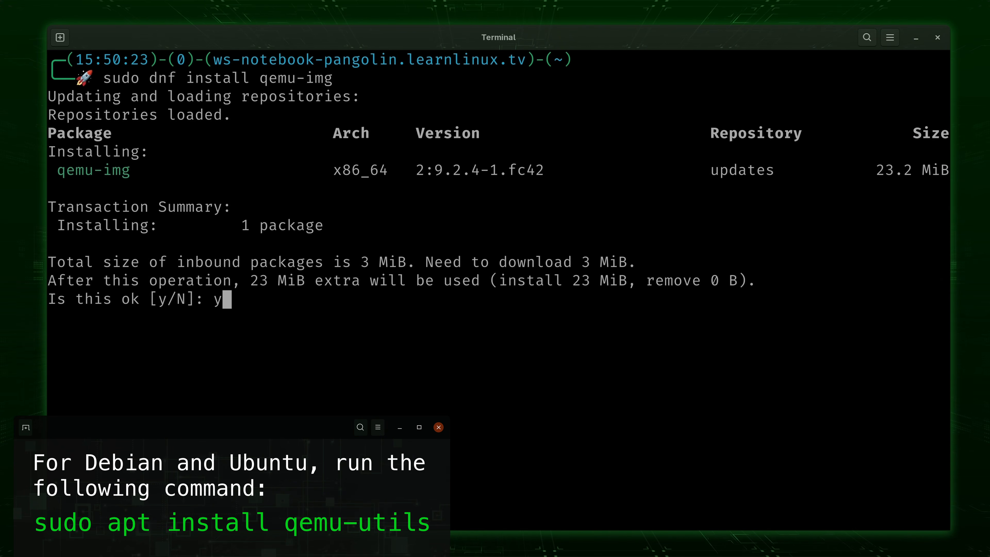
key("Return")
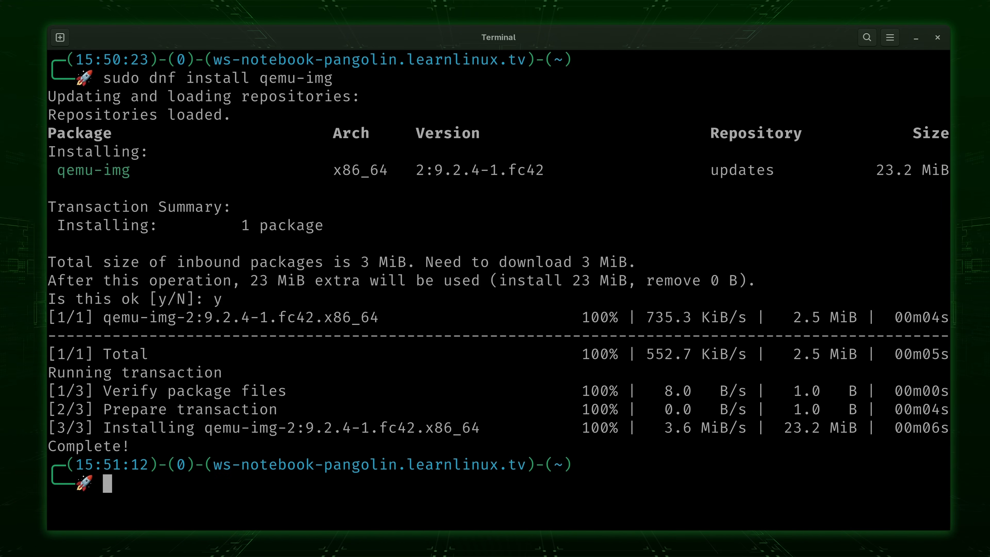
key("ctrl+l")
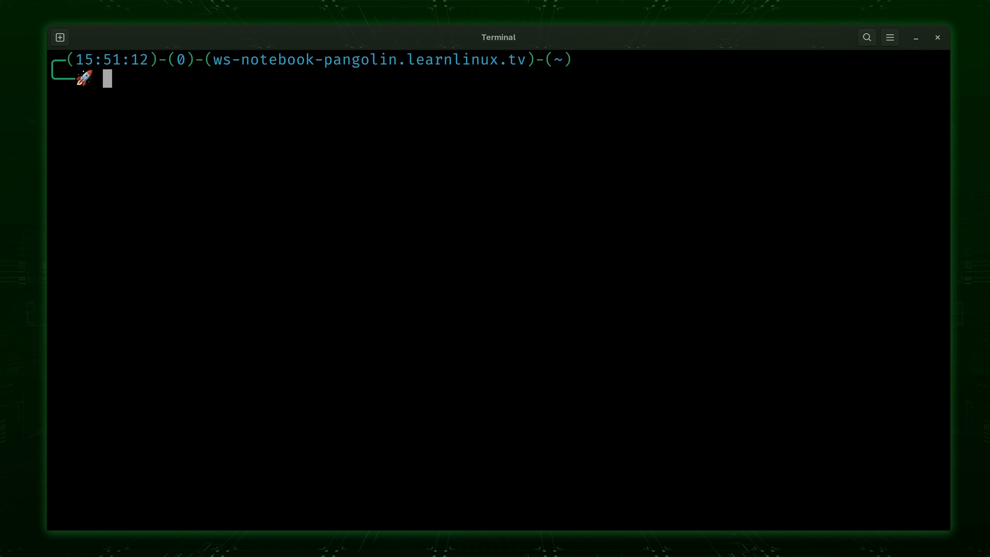
Verify qemu-img with command -v, clear the screen, and change into the downloads folder.
type("command -v qemu")
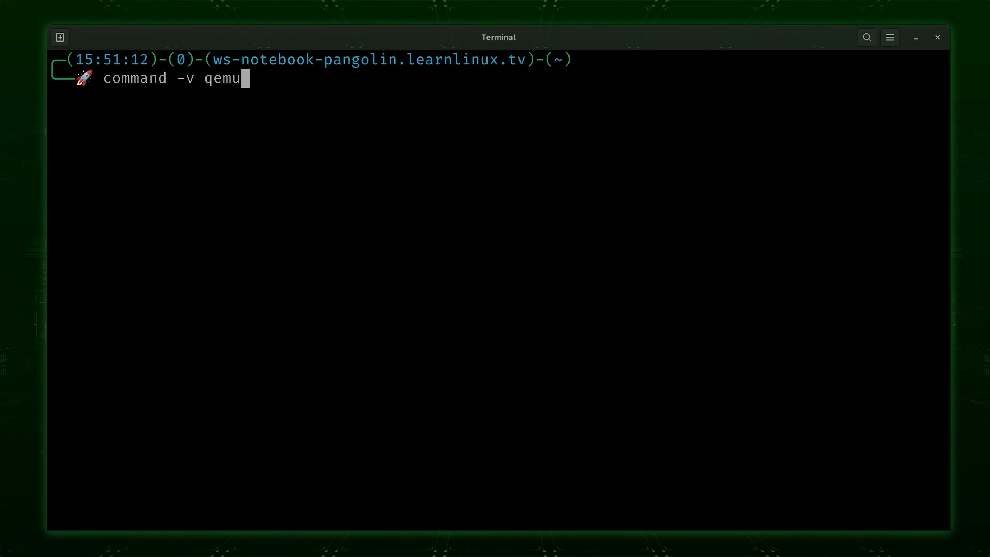
type("-img")
key("Return")
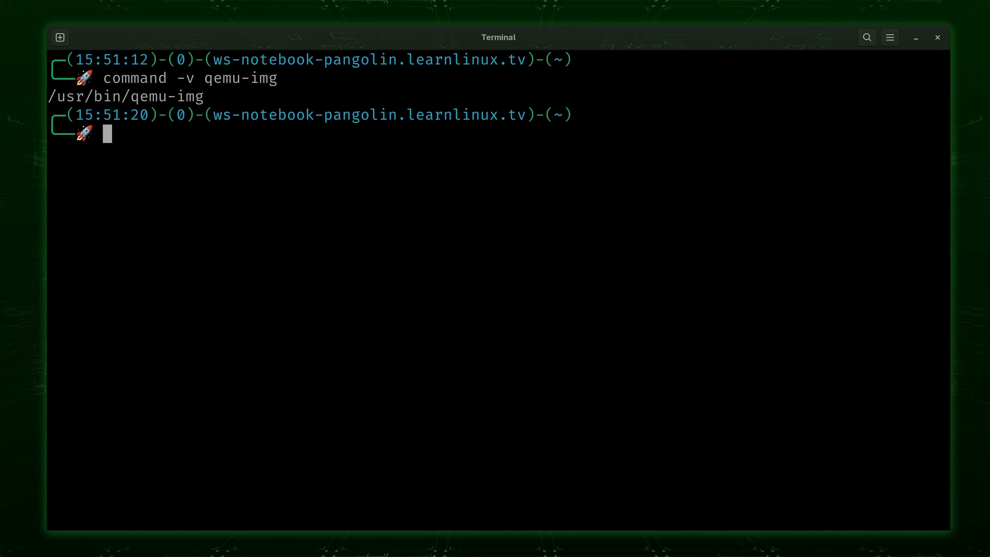
key("ctrl+l")
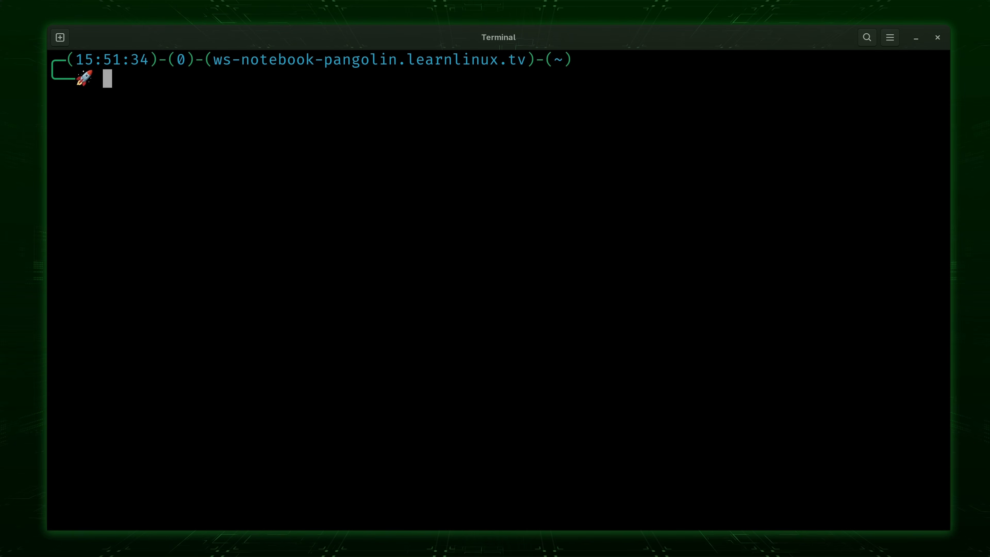
type("cd downloads")
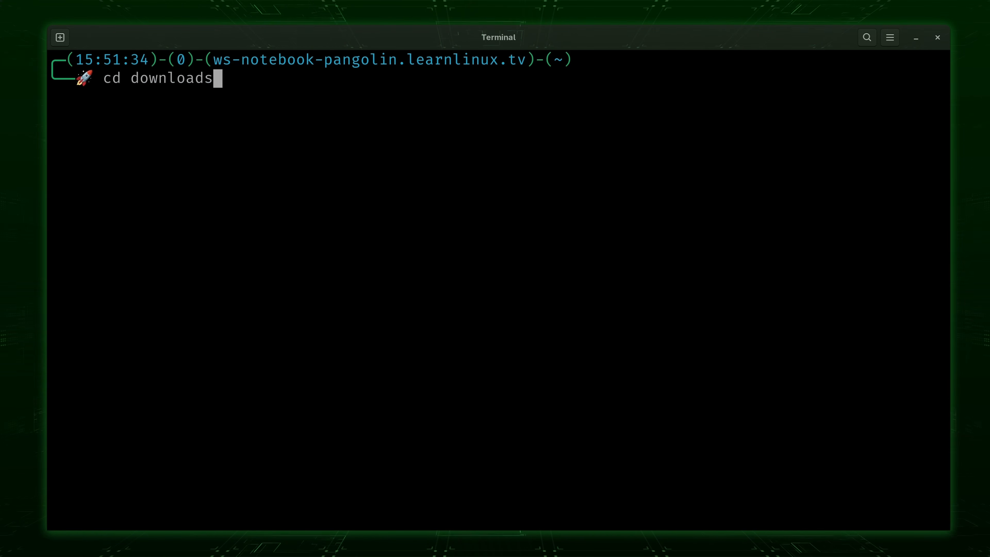
key("Return")
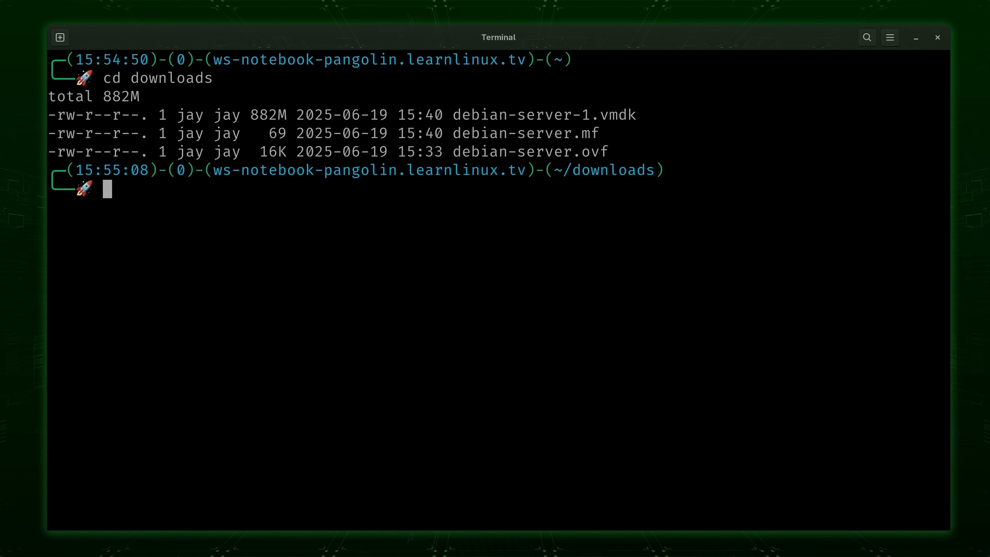
Convert debian-server-1.vmdk to debian-server.qcow2 with qemu-img convert -f vmdk -O qcow2.
type("qemu-img")
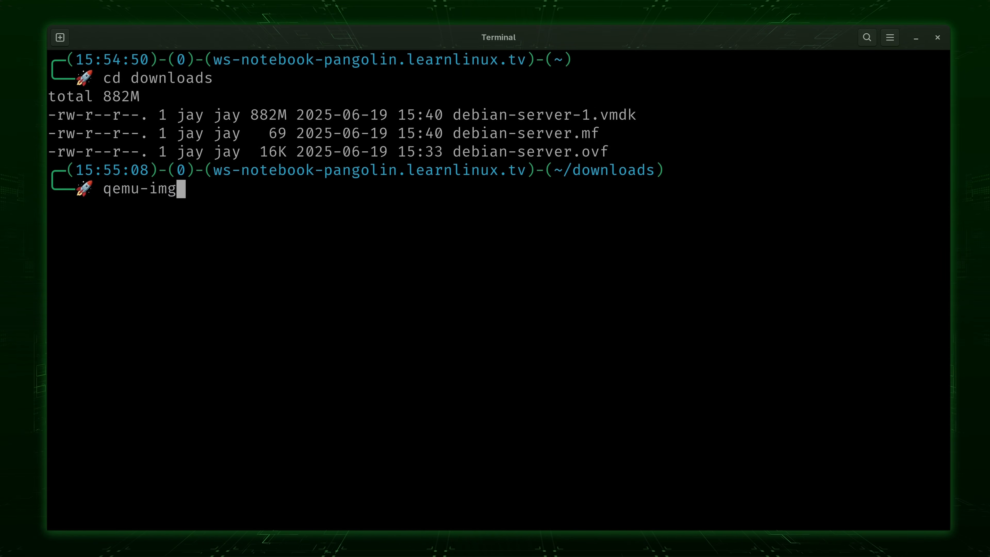
type(" convert")
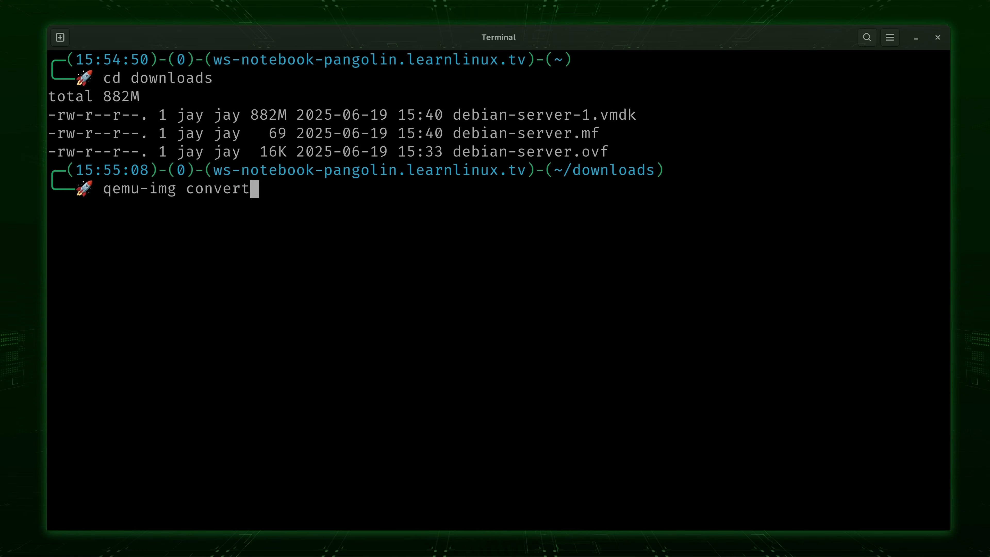
type(" -f ")
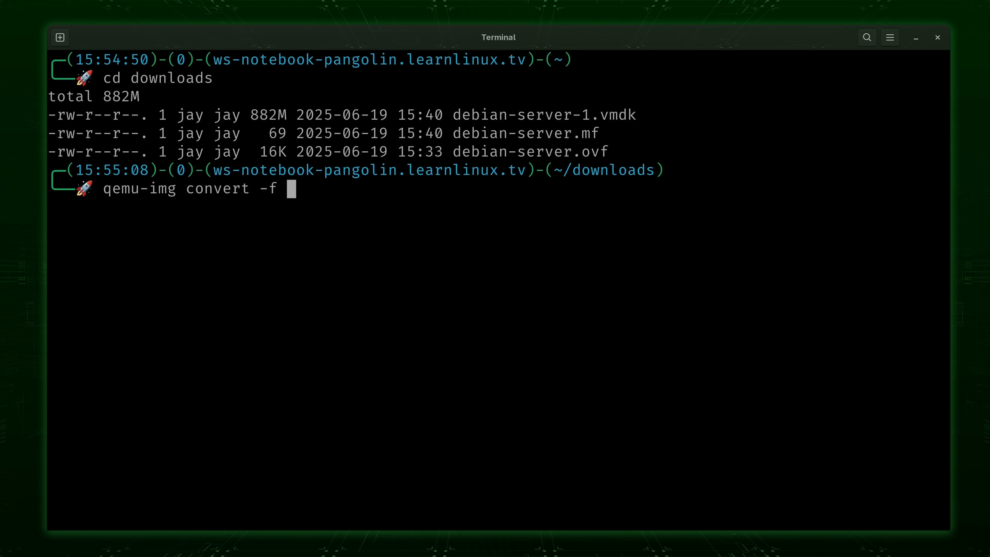
type("vmd")
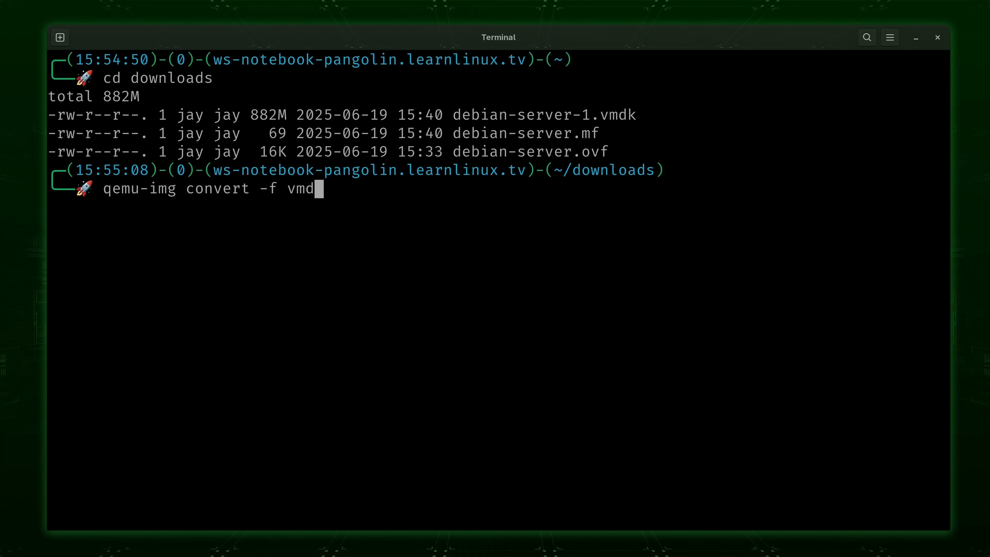
type("k -")
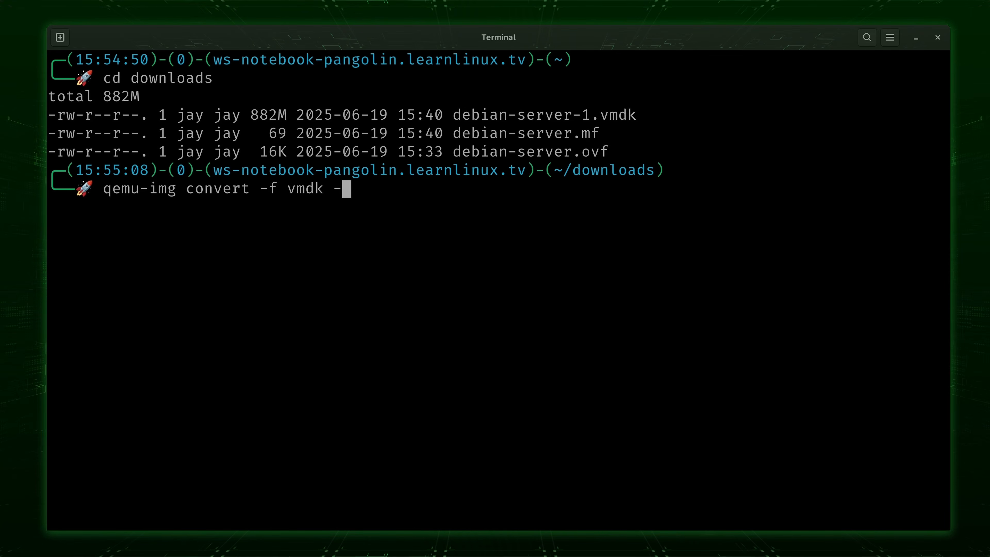
type("O qcow2")
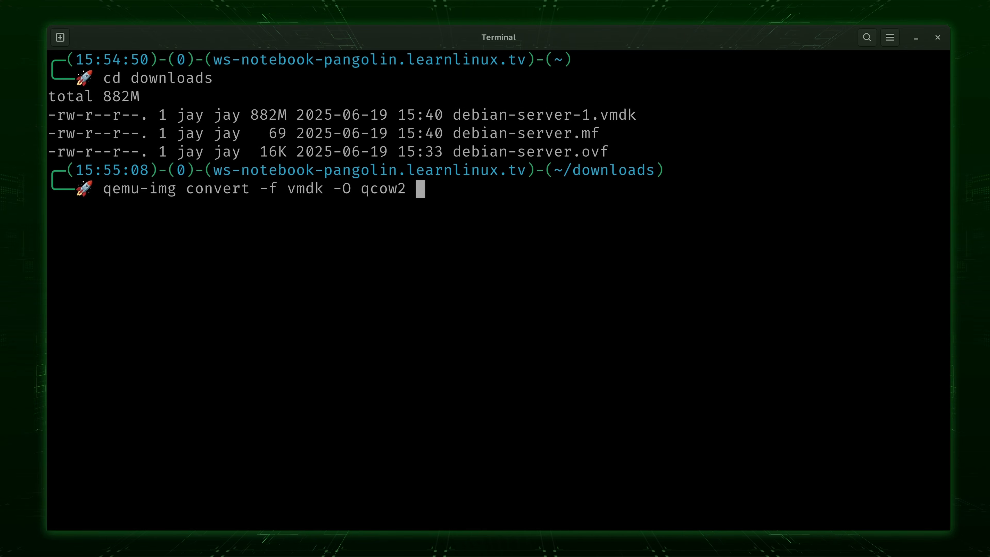
type(" de")
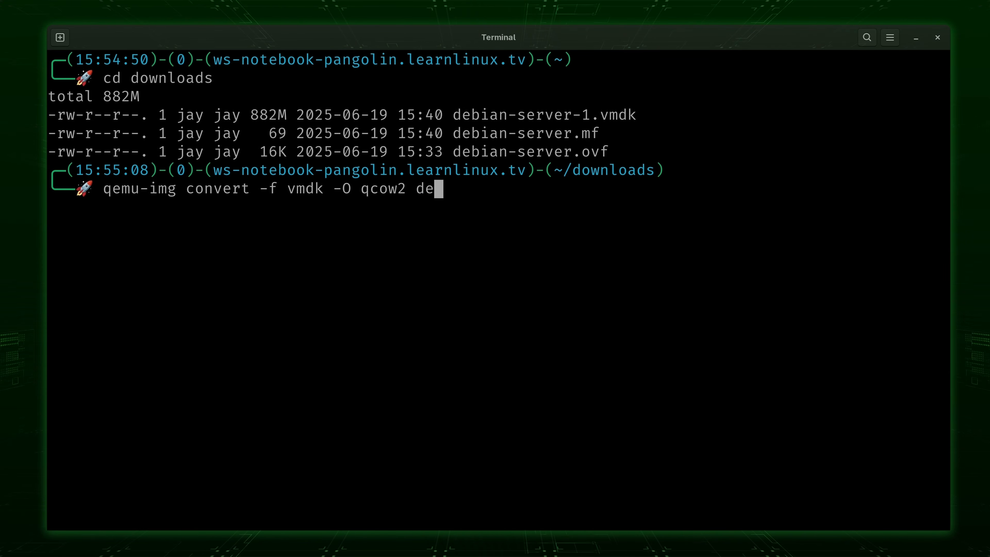
key("Tab")
type("-")
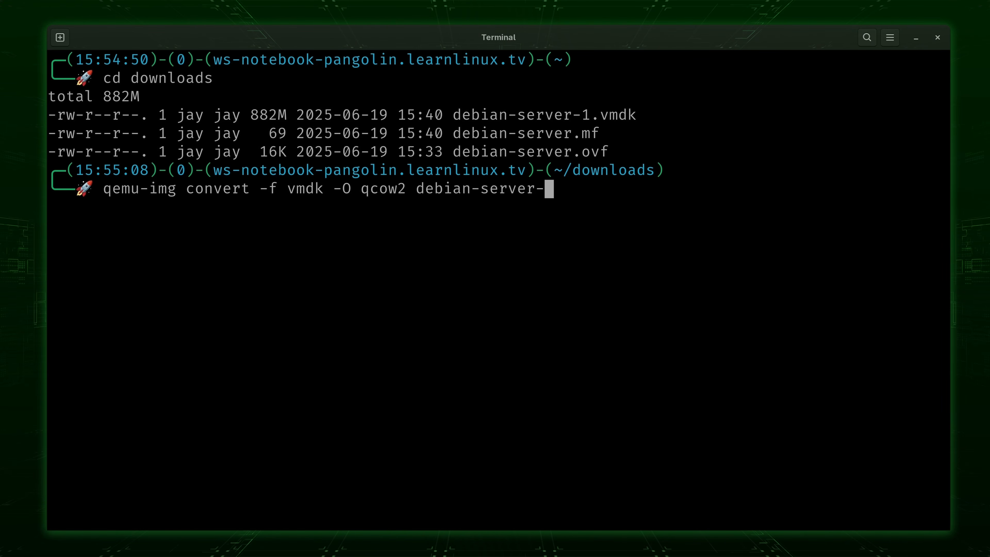
key("Tab")
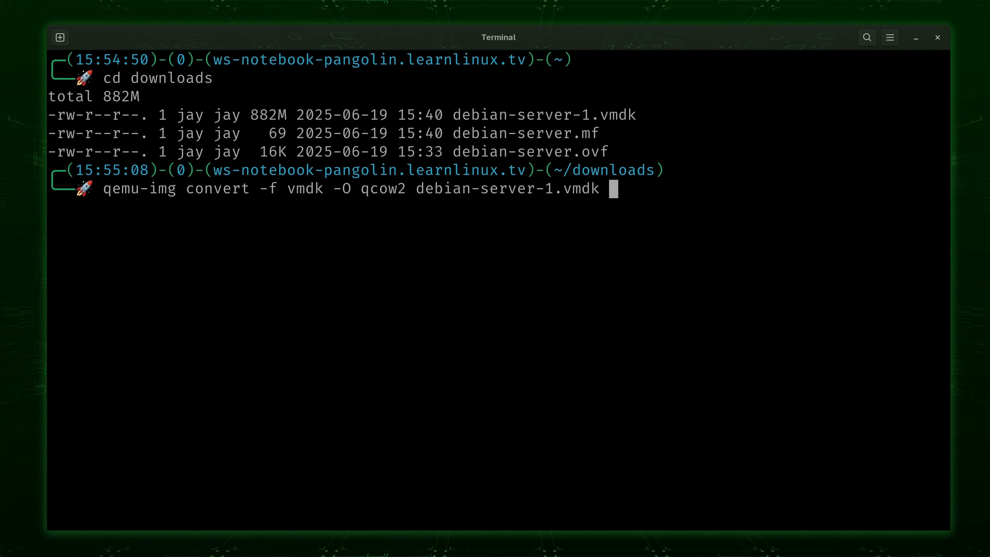
type("debian-se")
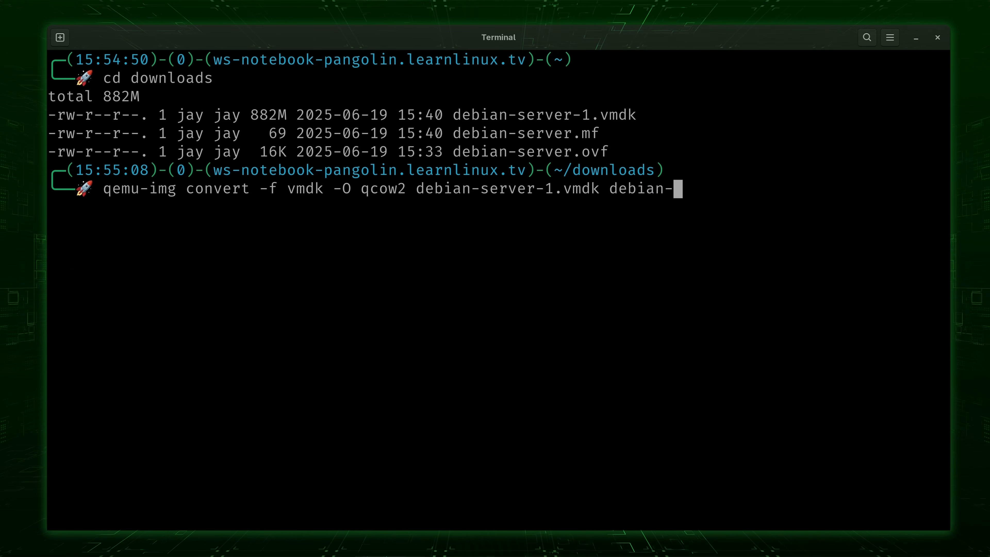
type("rve")
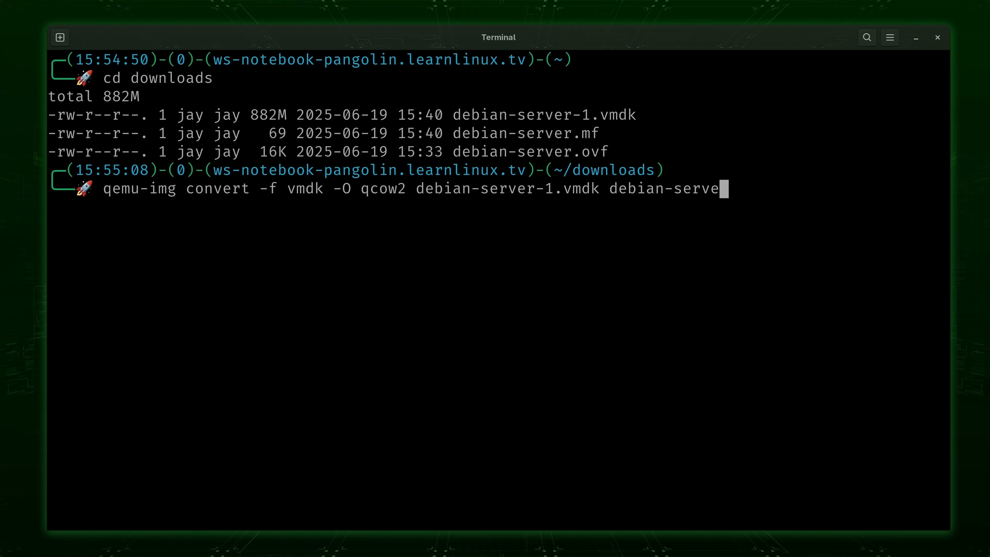
type("r.qcow")
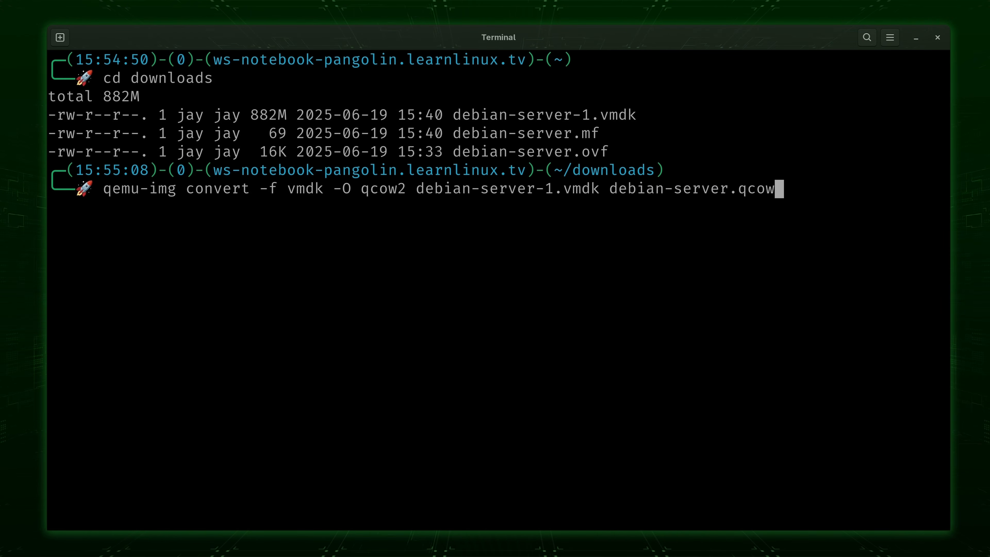
type("2")
key("Return")
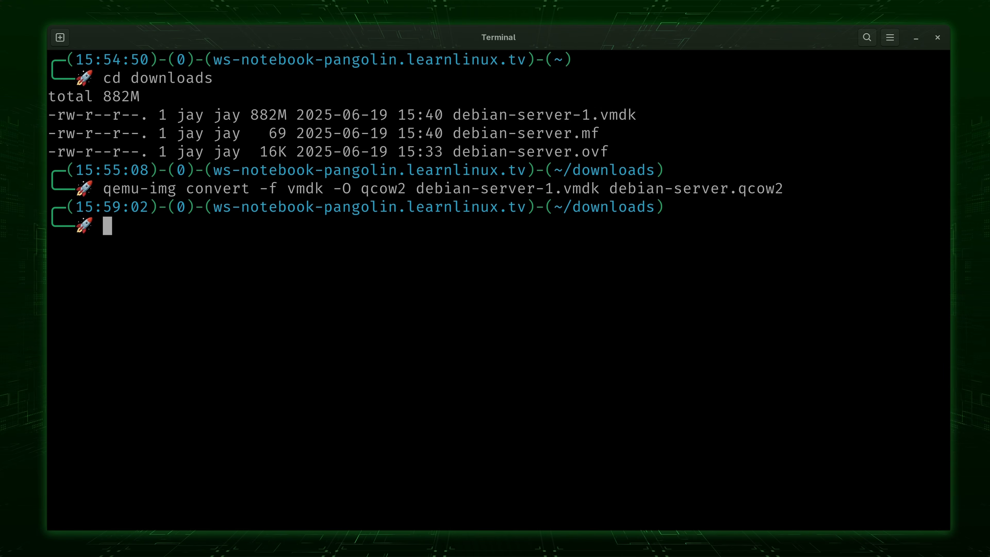
Clear the screen and list the folder to confirm debian-server.qcow2 (2.5G) exists.
key("ctrl+l")
type("ls")
key("Return")
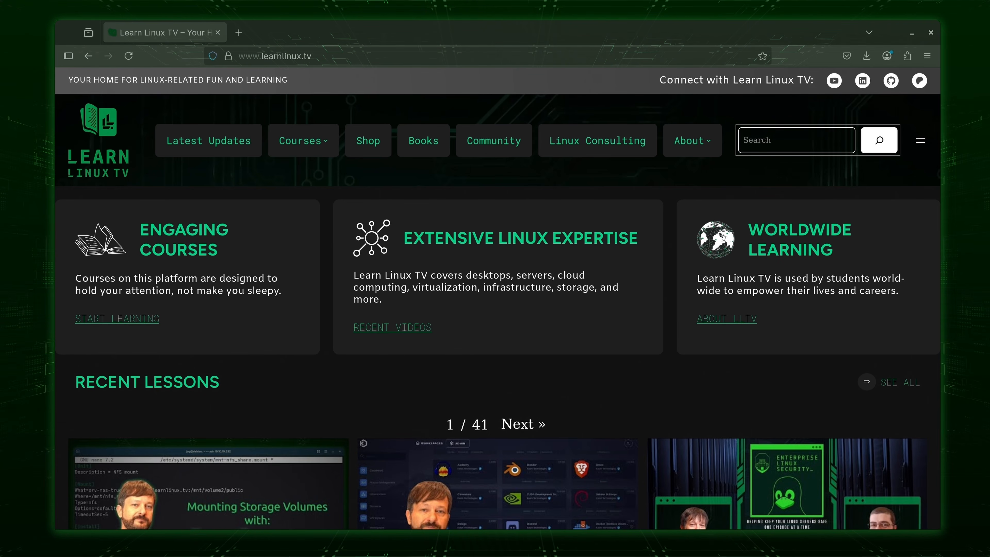
Load the OpenMetal cloud dashboard, log in as admin, and go to Compute > Images.
left_click(321, 55)
type("https://learnlinuxtv.openmetal.cloud/")
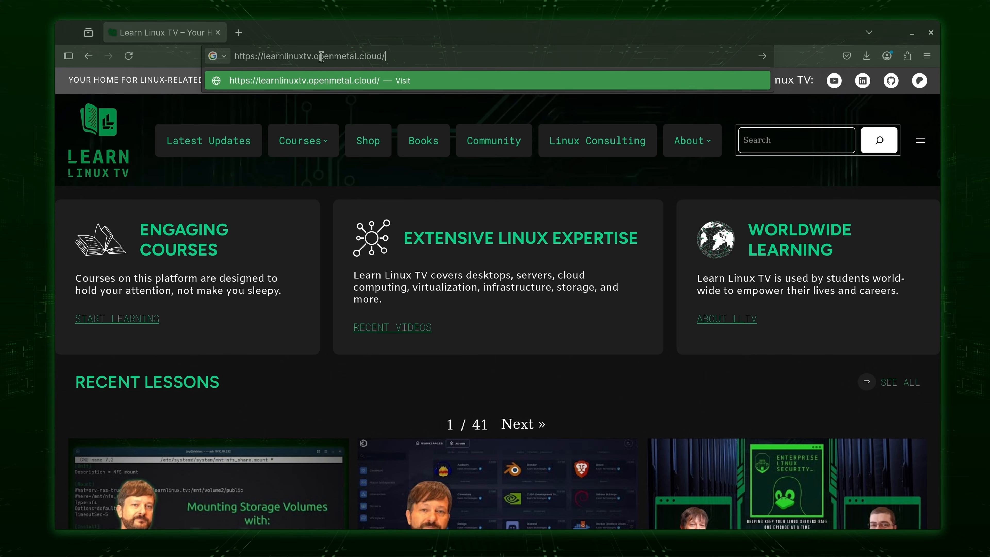
key("Return")
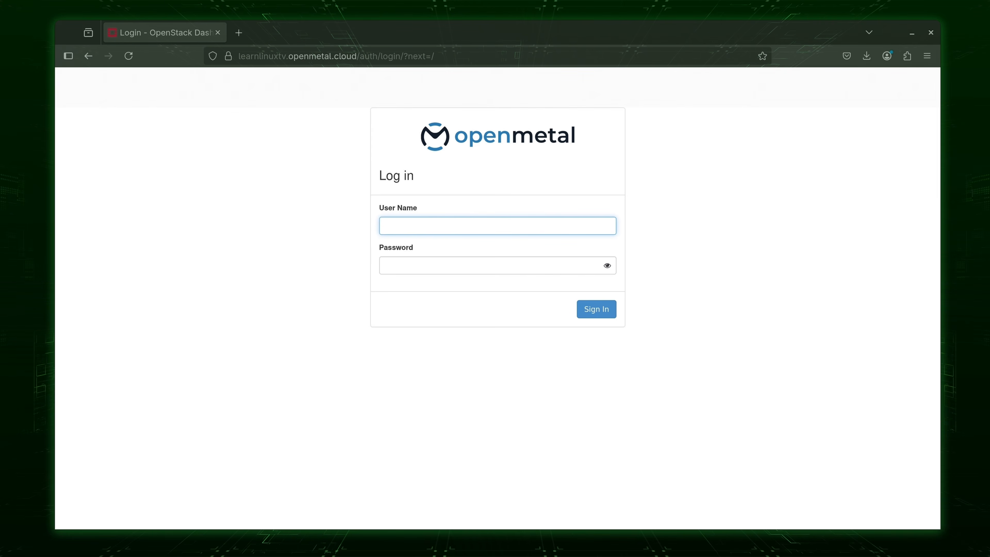
type("admin")
key("Tab")
type("••••••")
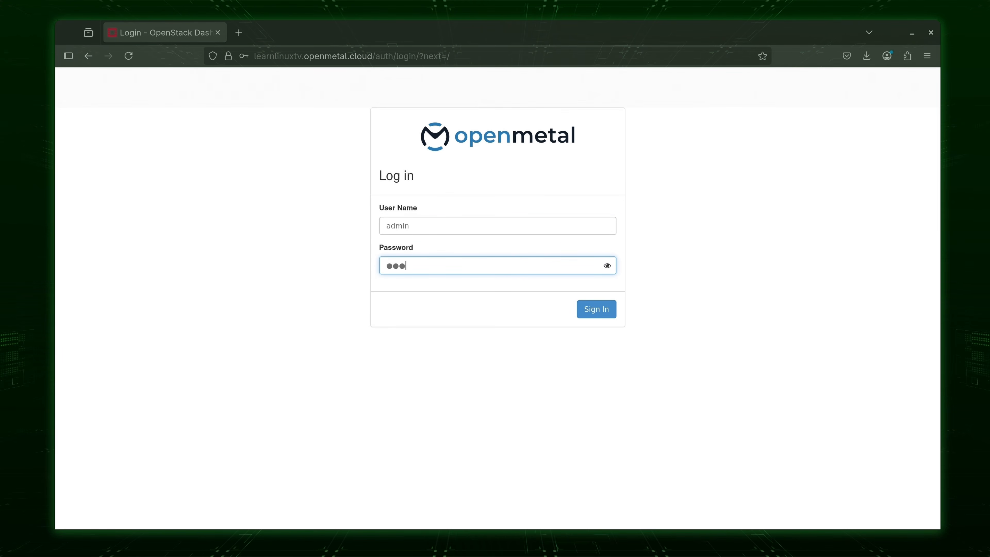
type("••••••")
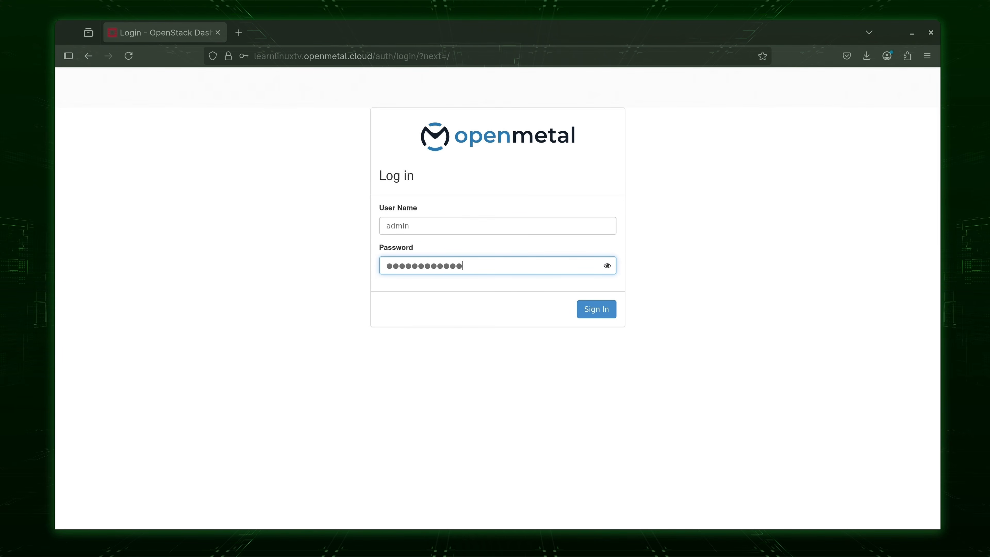
key("Return")
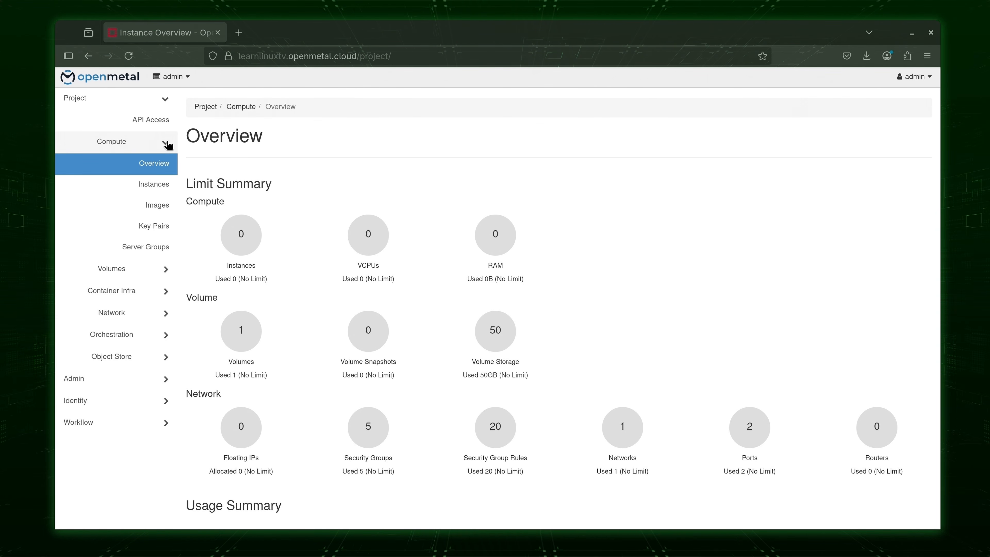
left_click(161, 204)
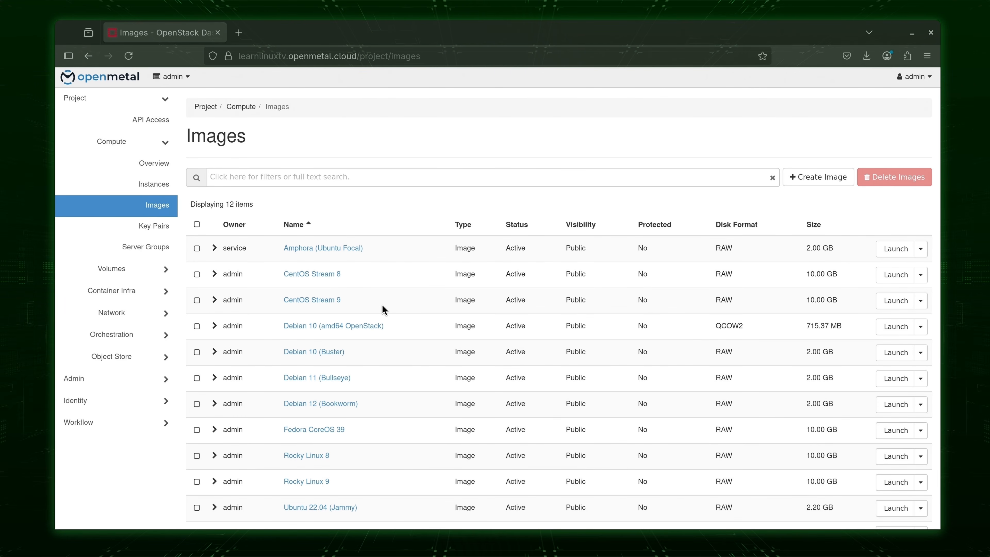
Start a new image named debian-server from downloads/debian-server.qcow2 with format QCOW2 - QEMU Emulator.
left_click(816, 181)
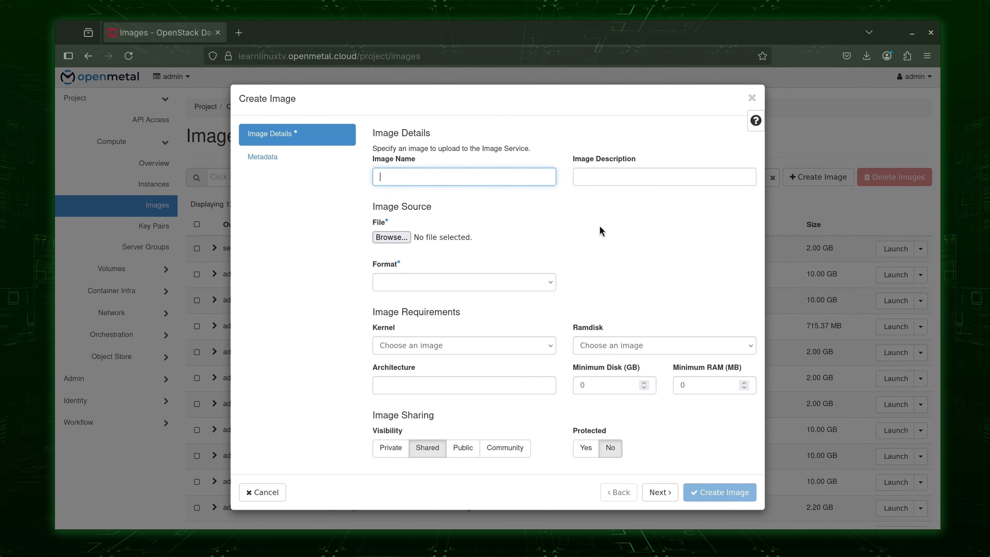
type("debian-ser")
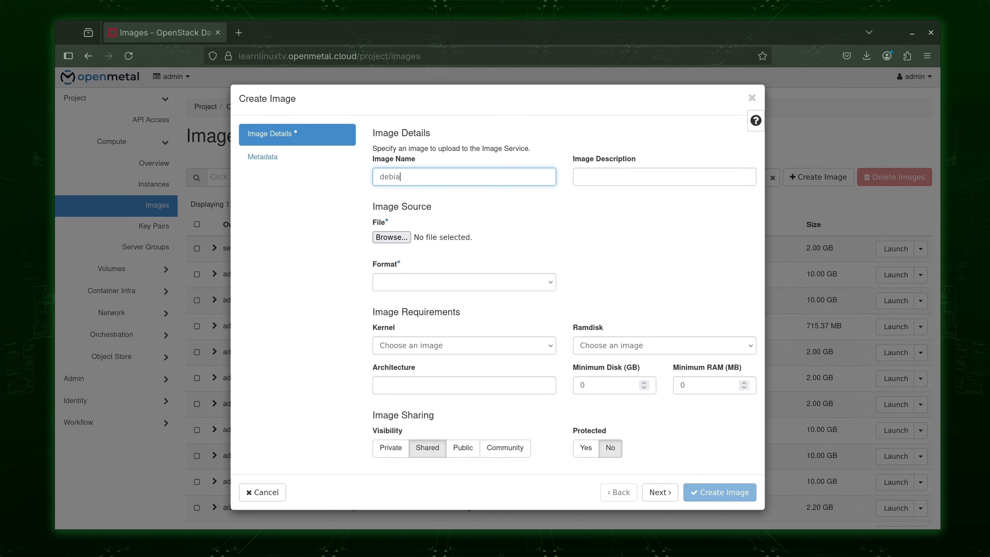
type("ver")
left_click(403, 241)
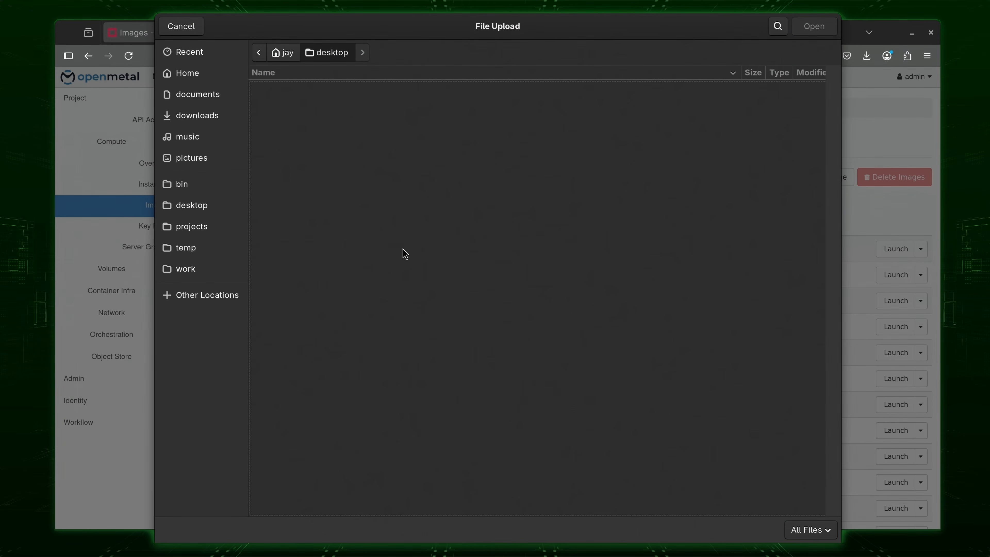
left_click(217, 117)
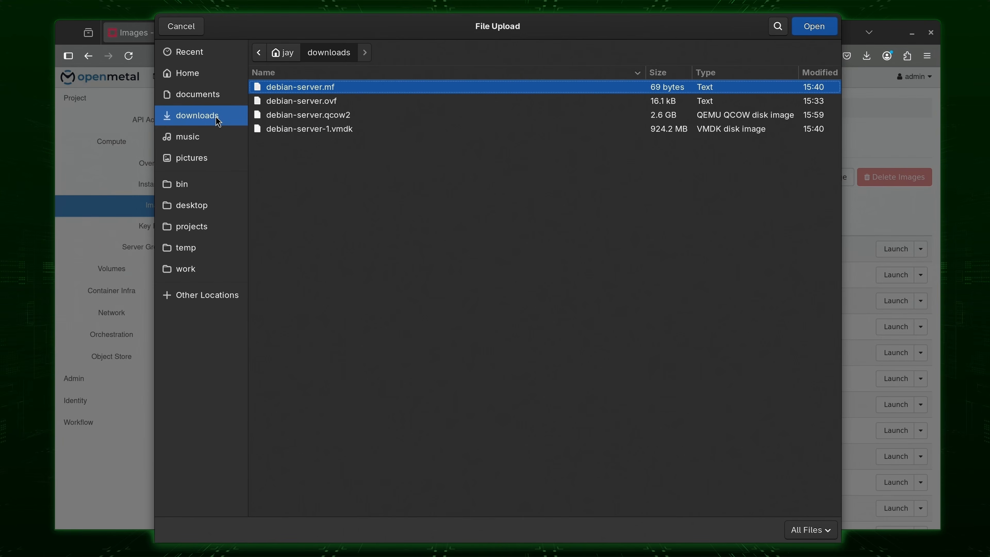
left_click(345, 116)
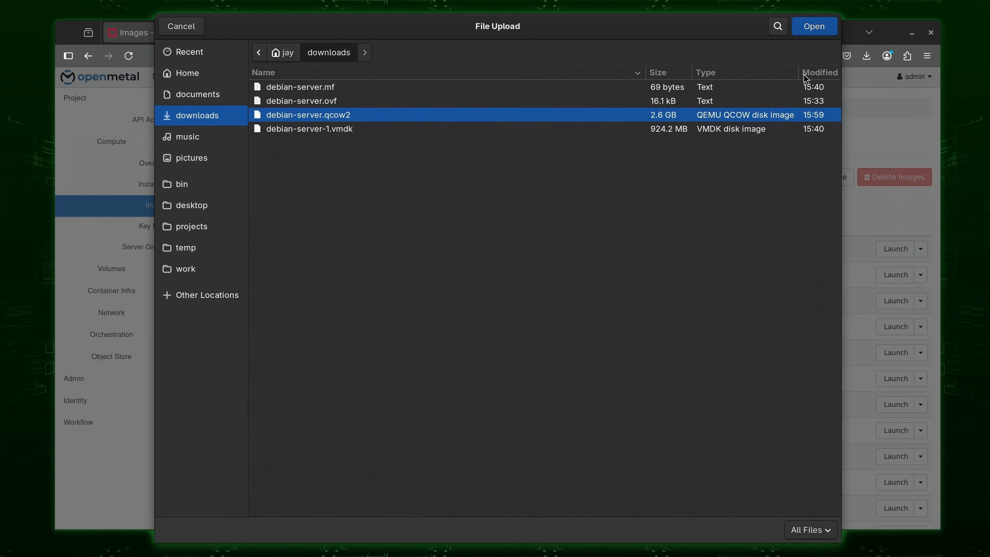
left_click(814, 31)
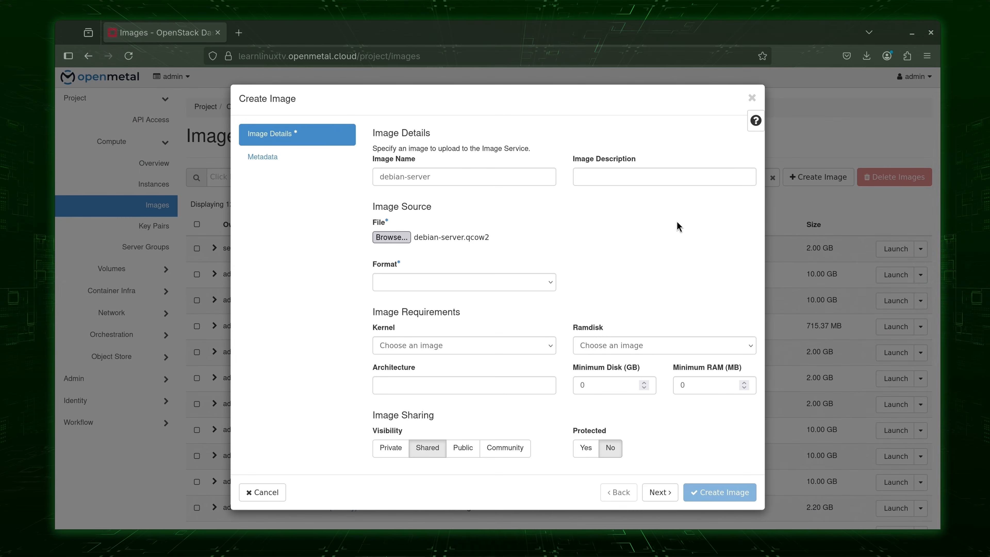
left_click(550, 284)
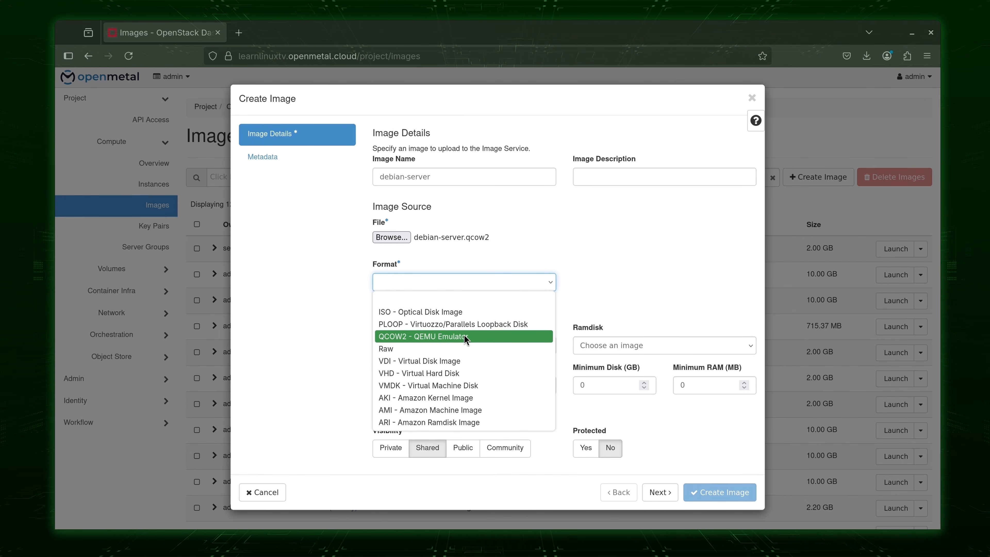
left_click(465, 336)
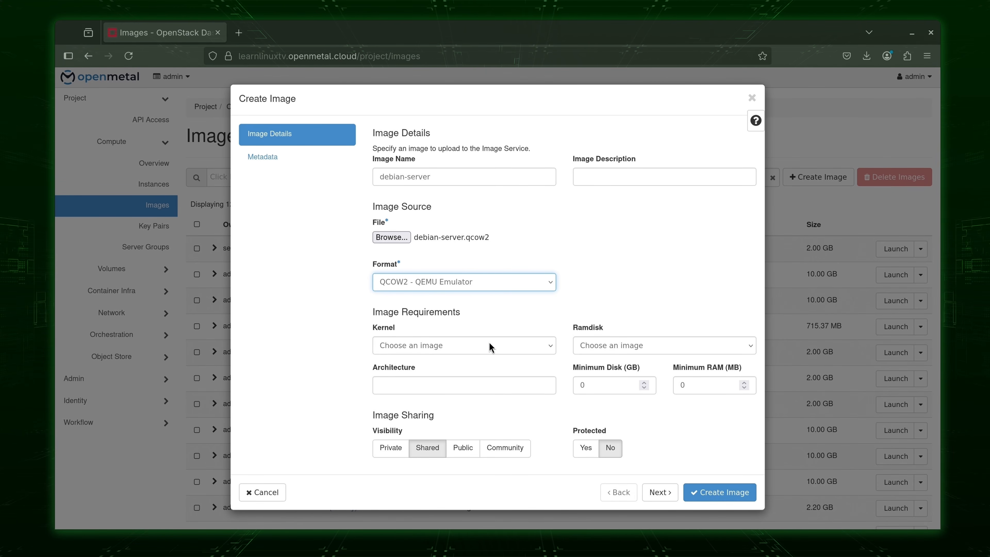
left_click(602, 384)
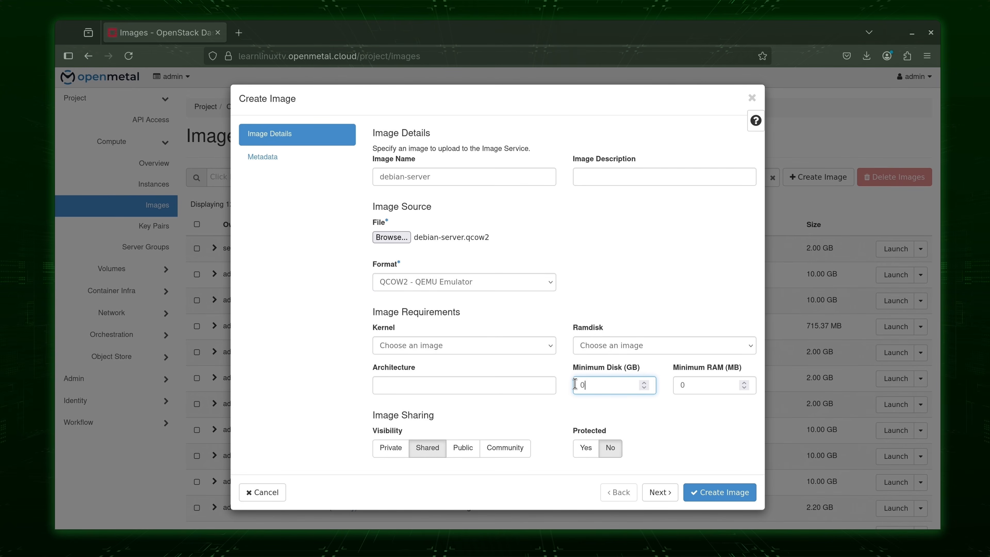
Change the debian-server image's minimum disk from 0 to 32 GB and create the image.
left_click_drag(575, 384, 583, 394)
type("32")
left_click(724, 488)
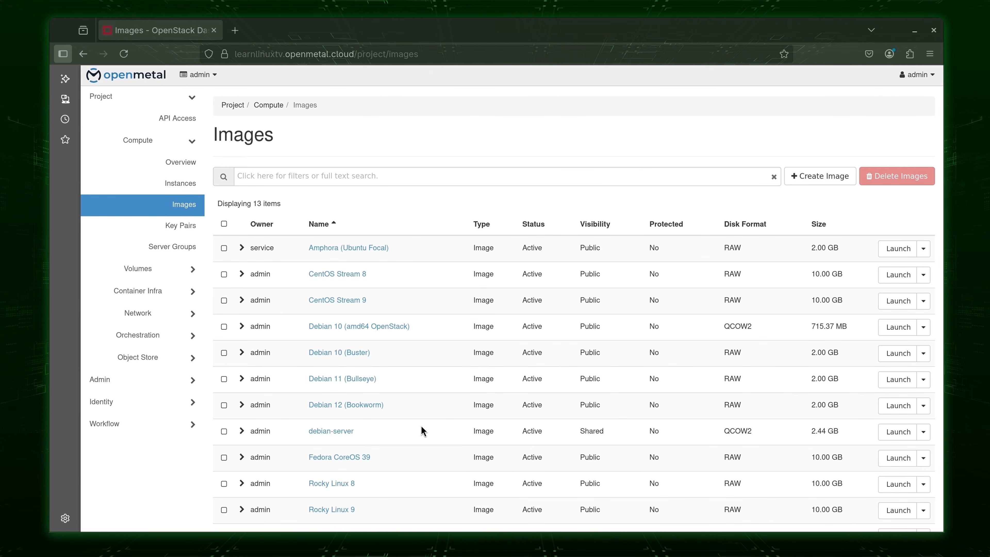
Check the project dropdown, then go to Identity > Projects to see the 30 projects.
left_click(216, 80)
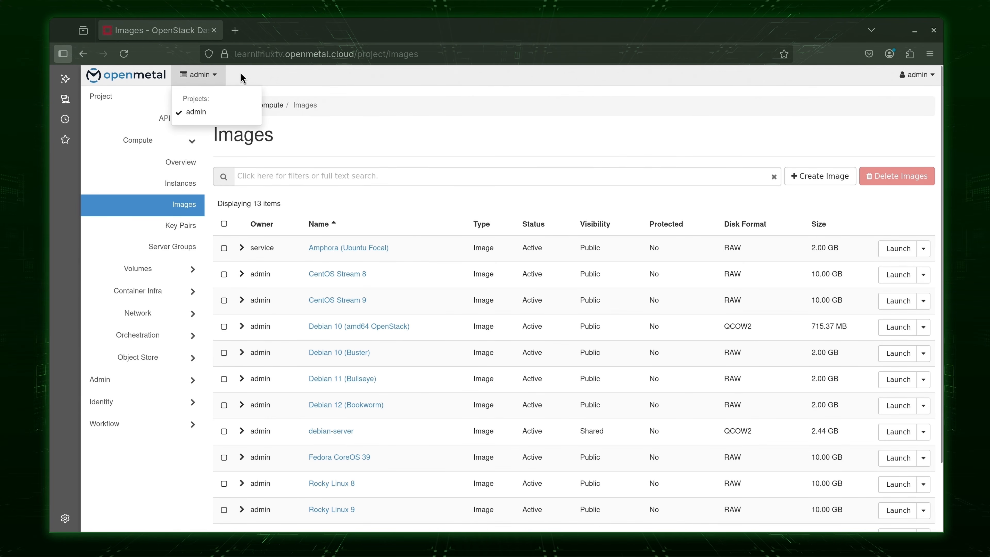
left_click(133, 408)
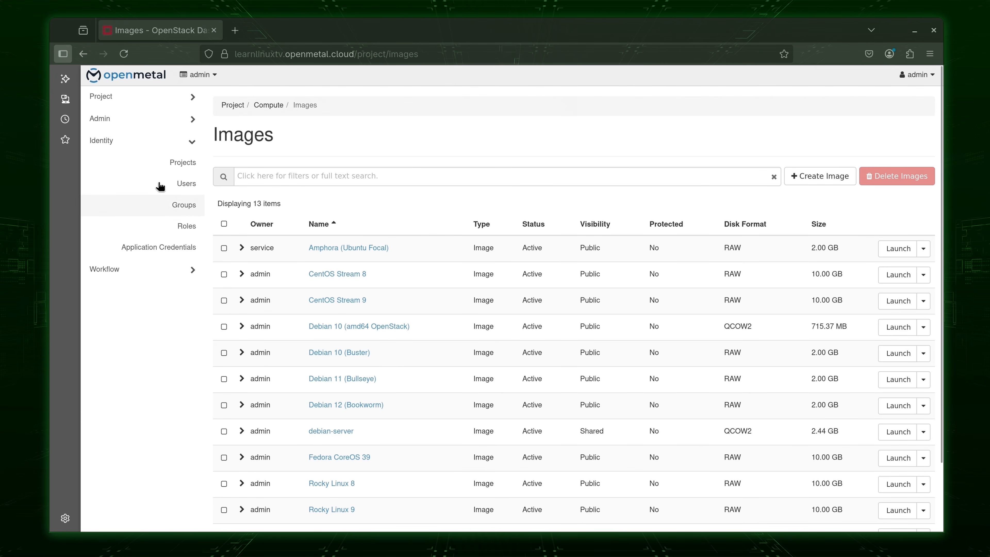
left_click(180, 163)
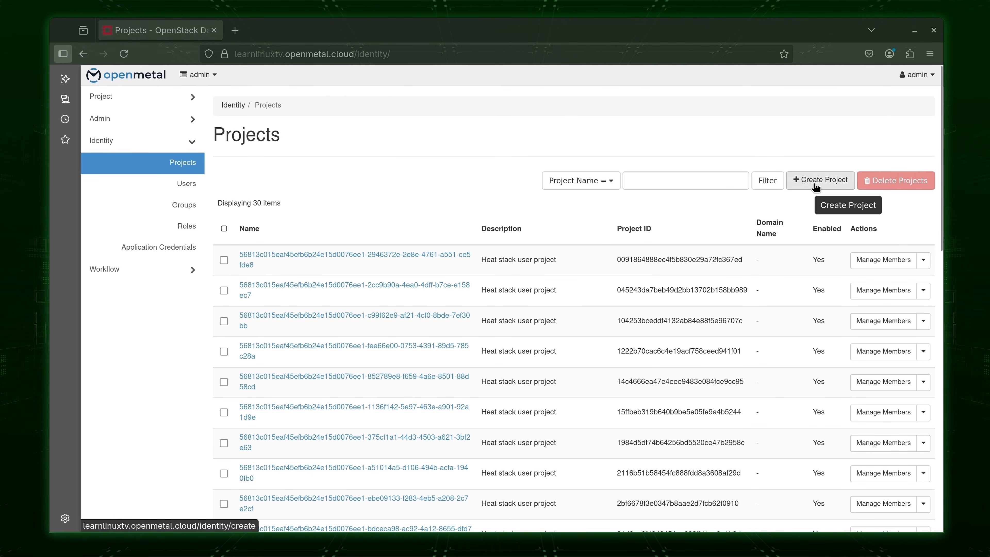
Create a new project named Learn Linux TV.
left_click(815, 184)
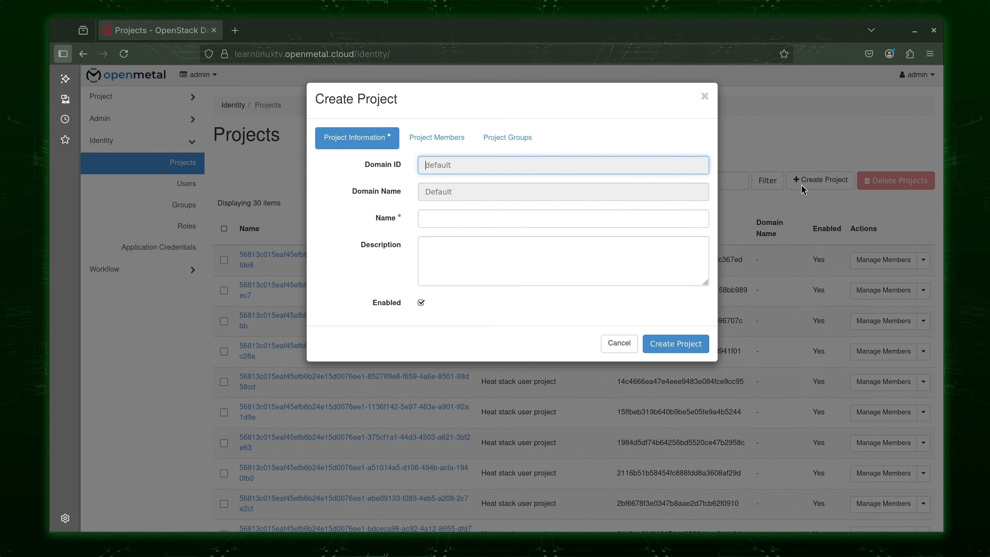
left_click(511, 193)
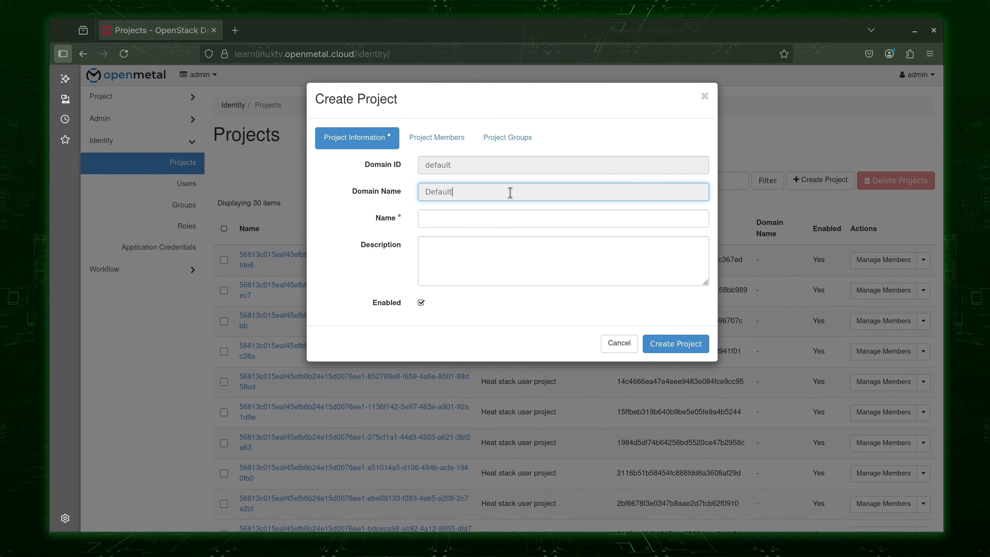
left_click(489, 167)
left_click(464, 213)
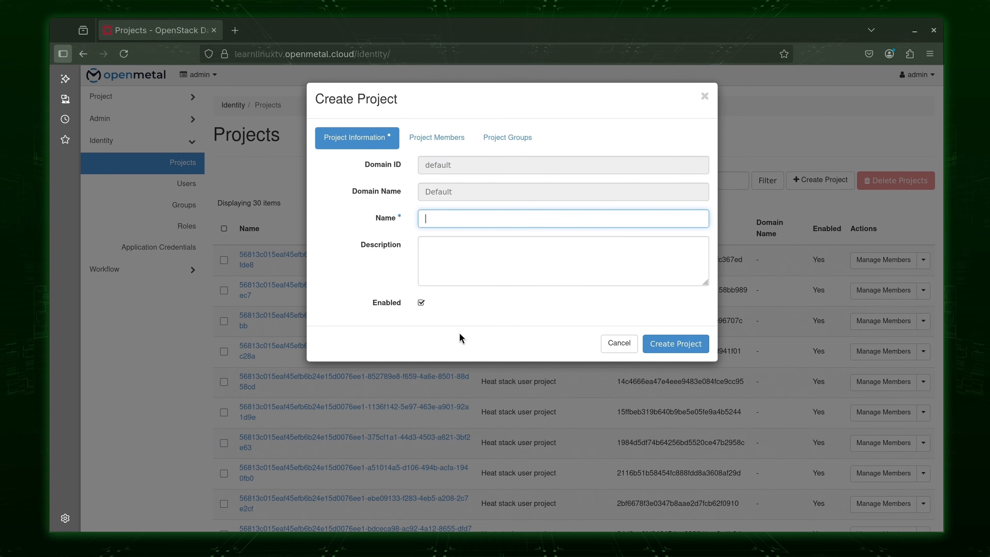
type("Learn LInux TV")
left_click(667, 343)
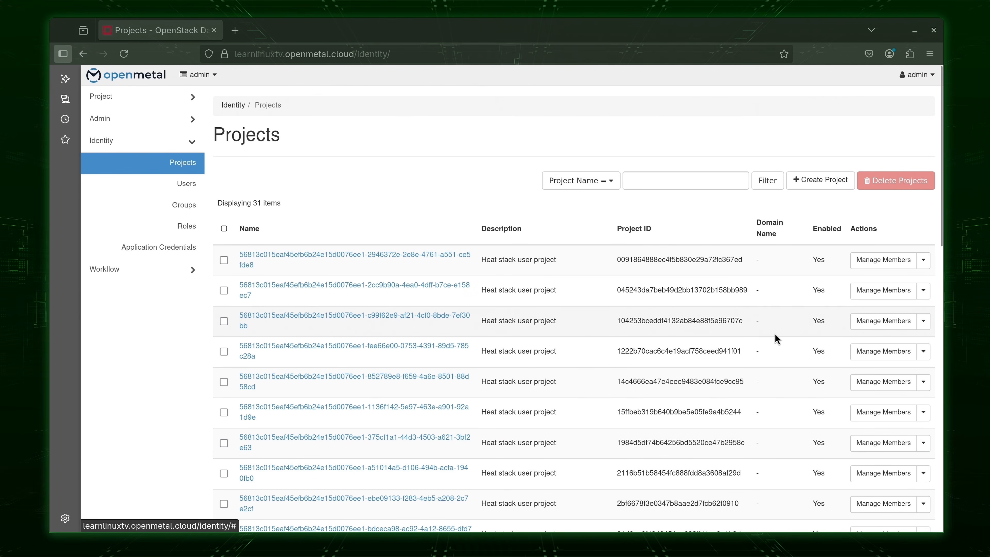
Add the admin user to Learn Linux TV with only the admin role and save.
scroll(775, 333, "down", 10)
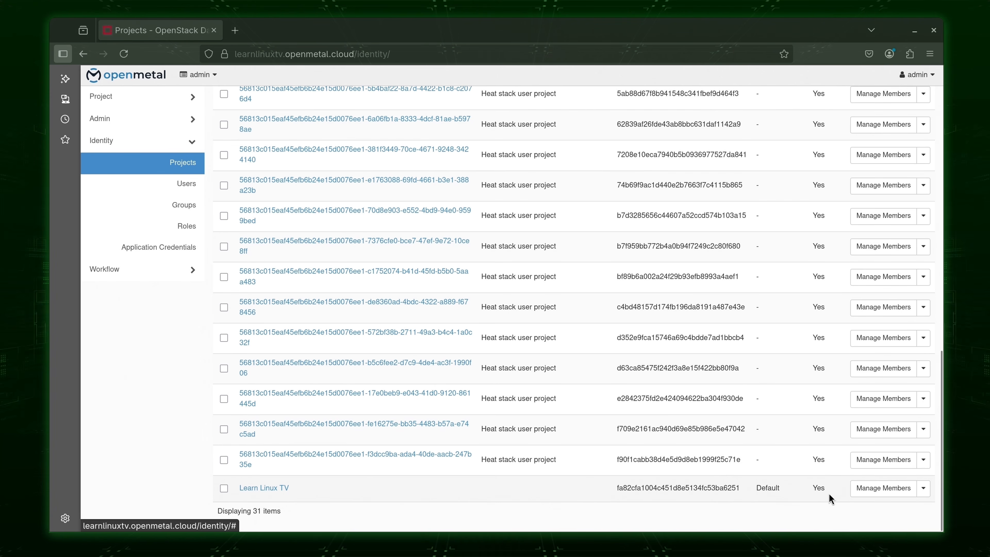
left_click(878, 495)
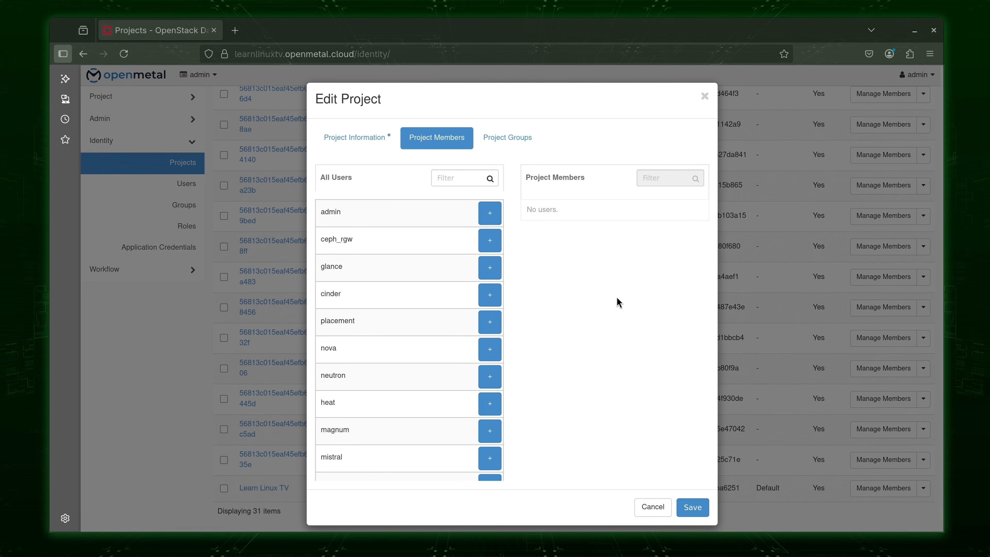
left_click(492, 219)
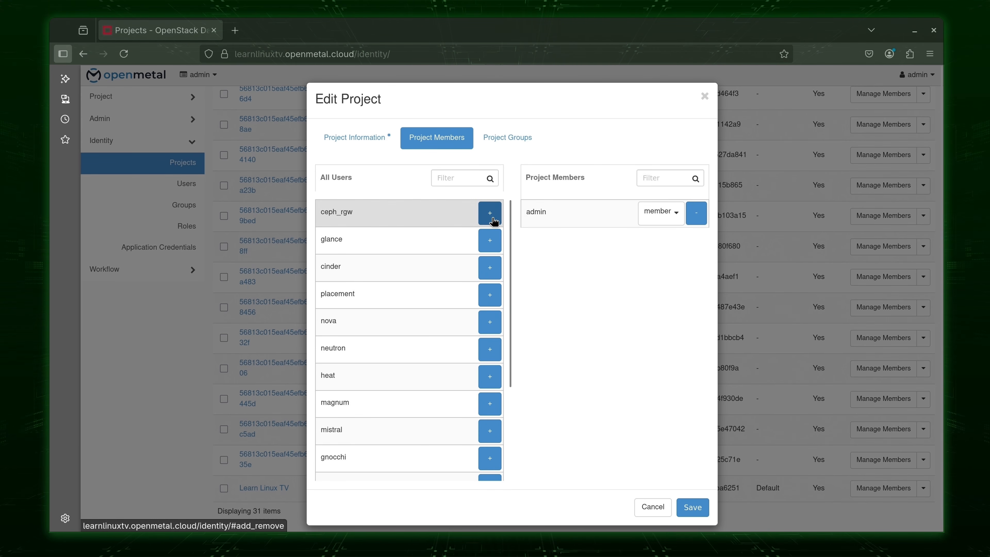
left_click(664, 220)
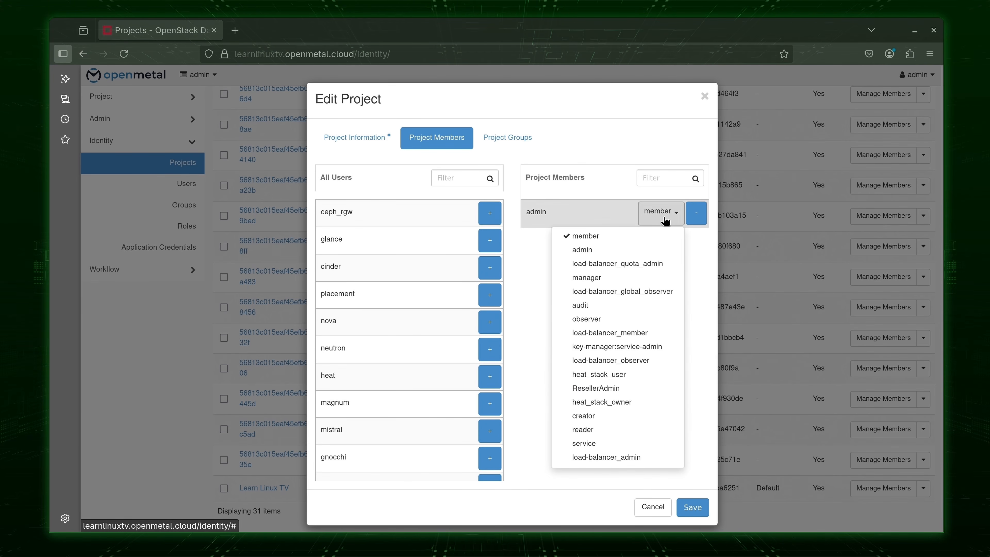
left_click(629, 253)
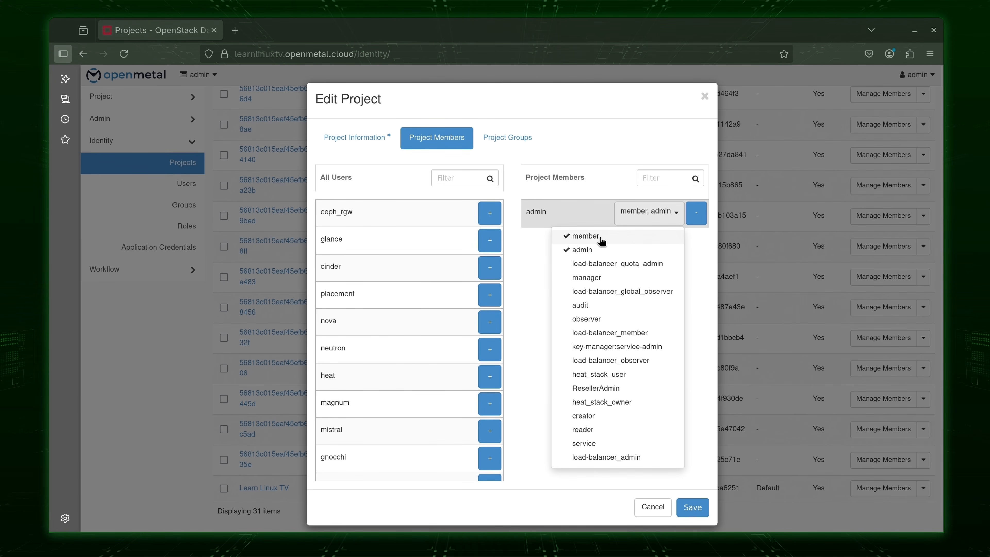
left_click(573, 235)
left_click(522, 271)
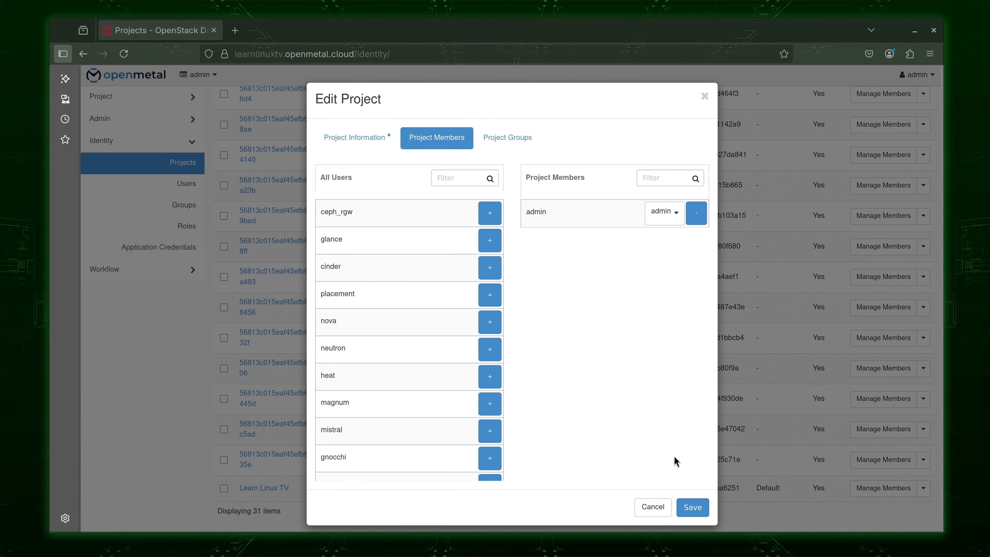
left_click(693, 507)
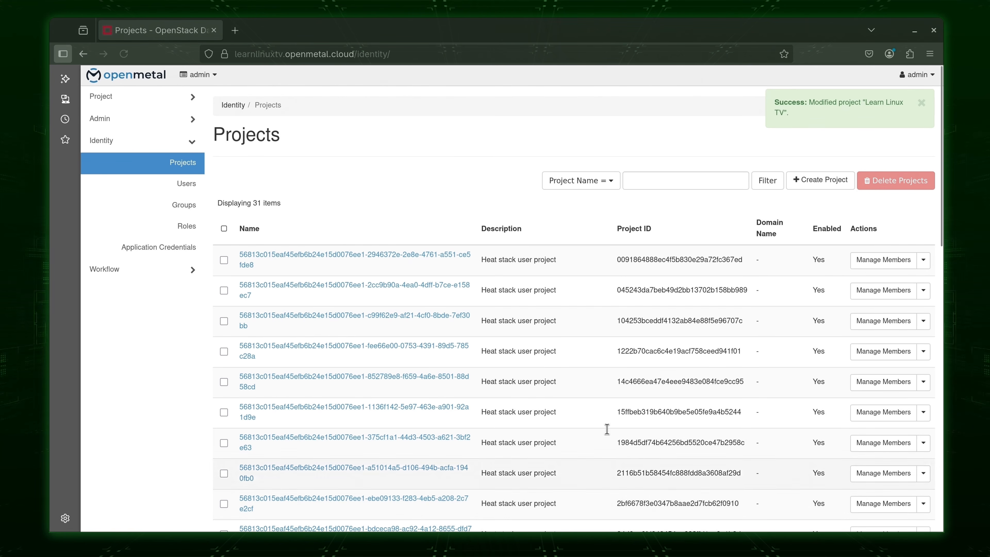
Switch to the Learn Linux TV project and open Project > Compute > Instances.
left_click(208, 75)
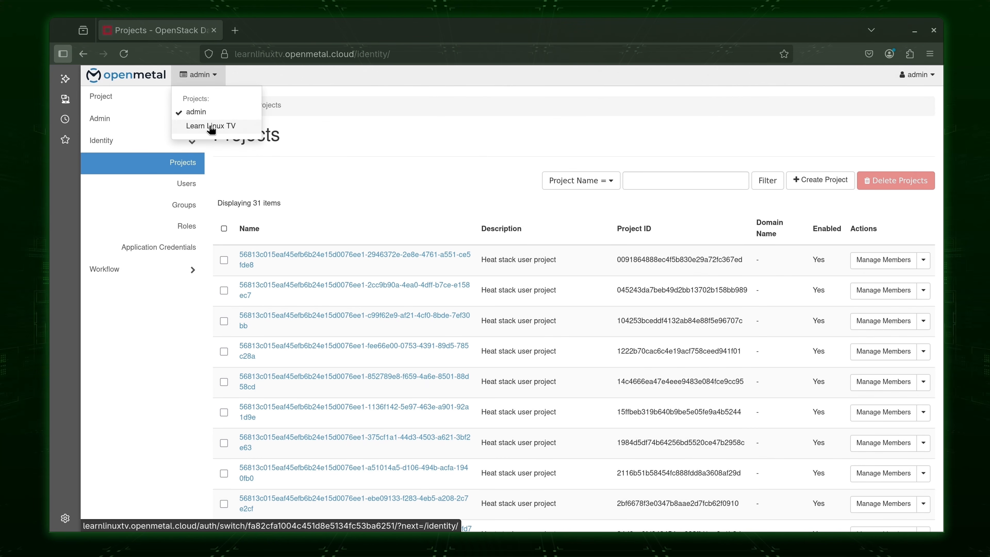
left_click(211, 126)
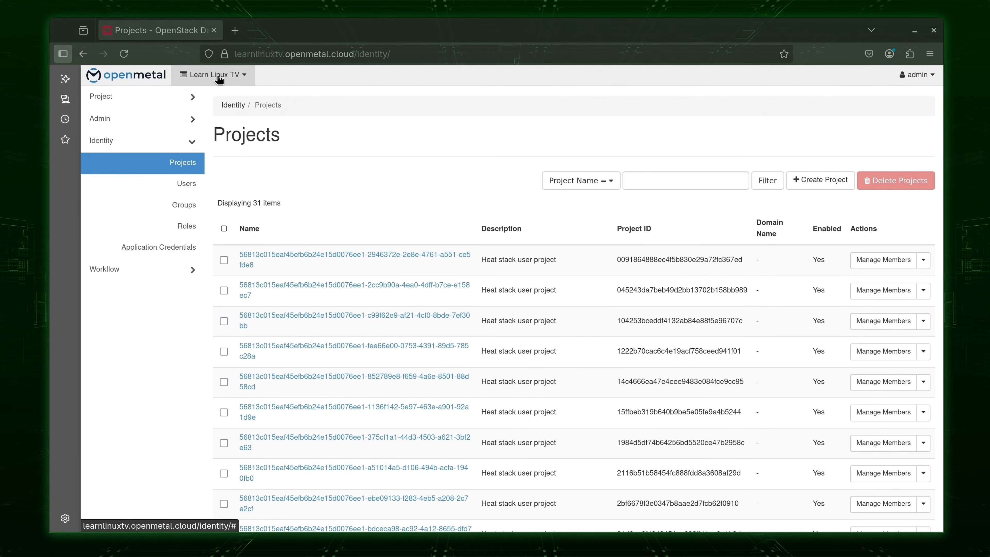
left_click(178, 99)
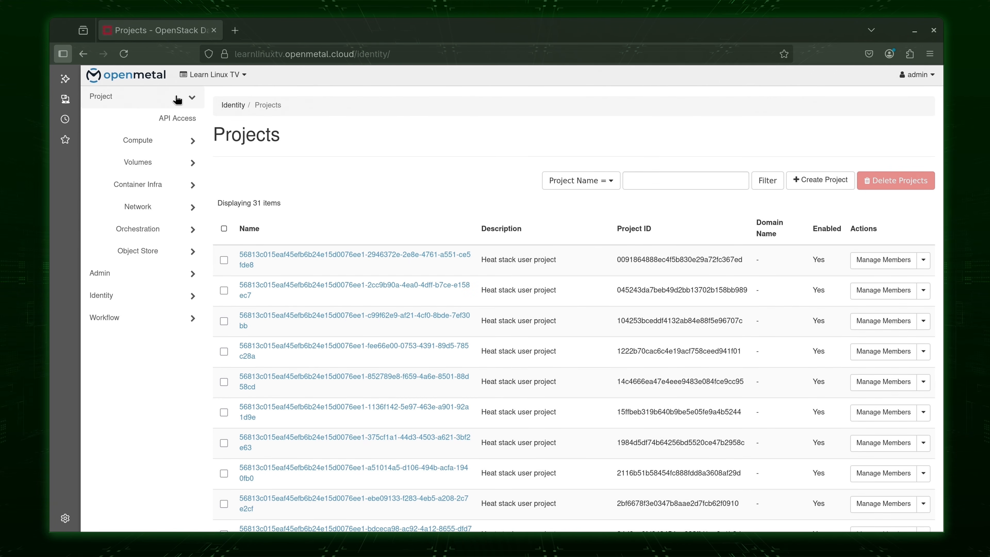
left_click(171, 143)
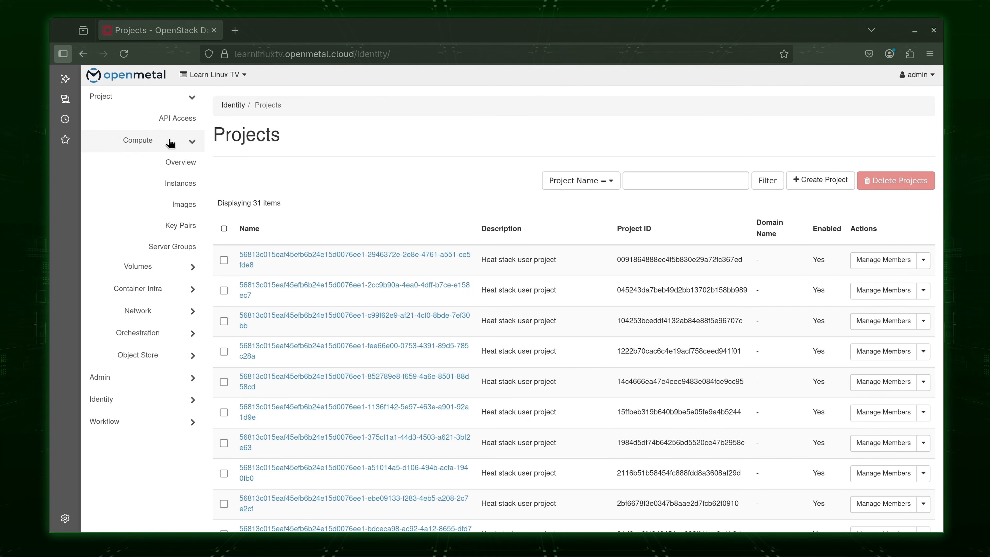
left_click(186, 186)
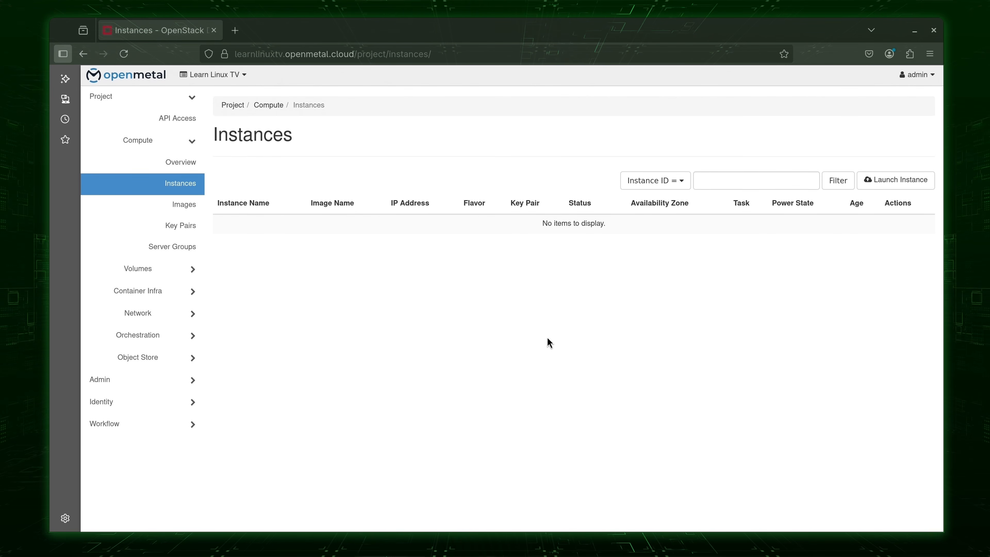
Launch a new instance named debian-server with description 'Imported from ESXi'.
left_click(875, 189)
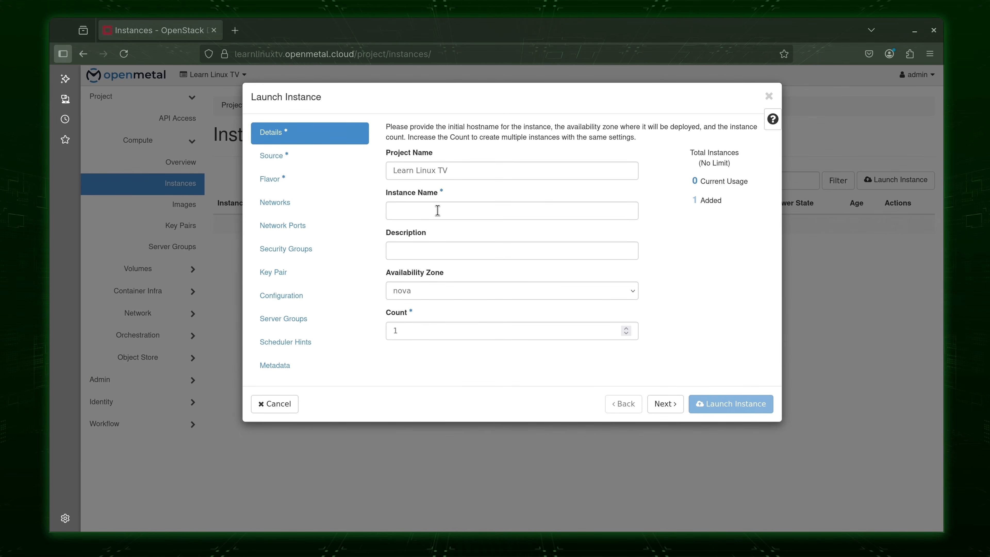
left_click(438, 212)
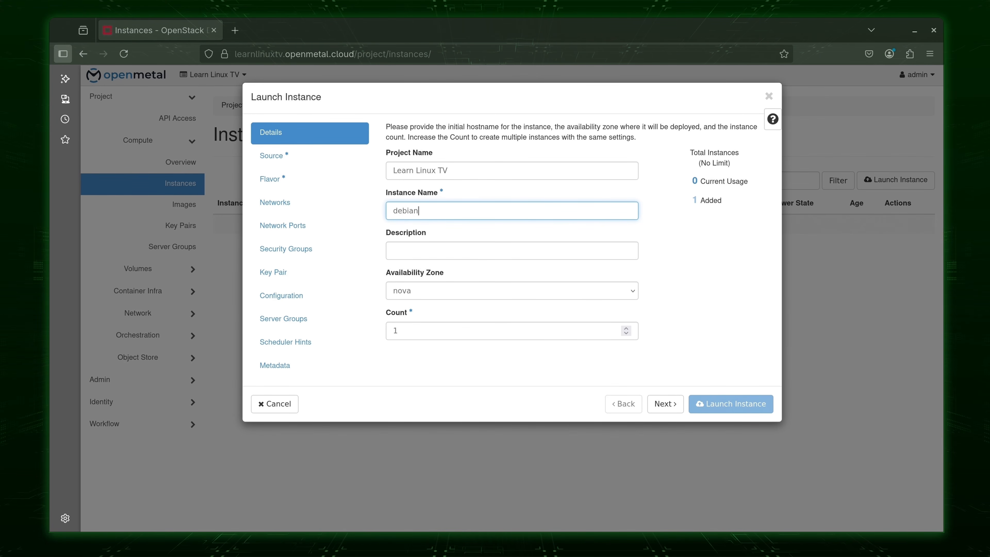
type("debian-server")
left_click(574, 254)
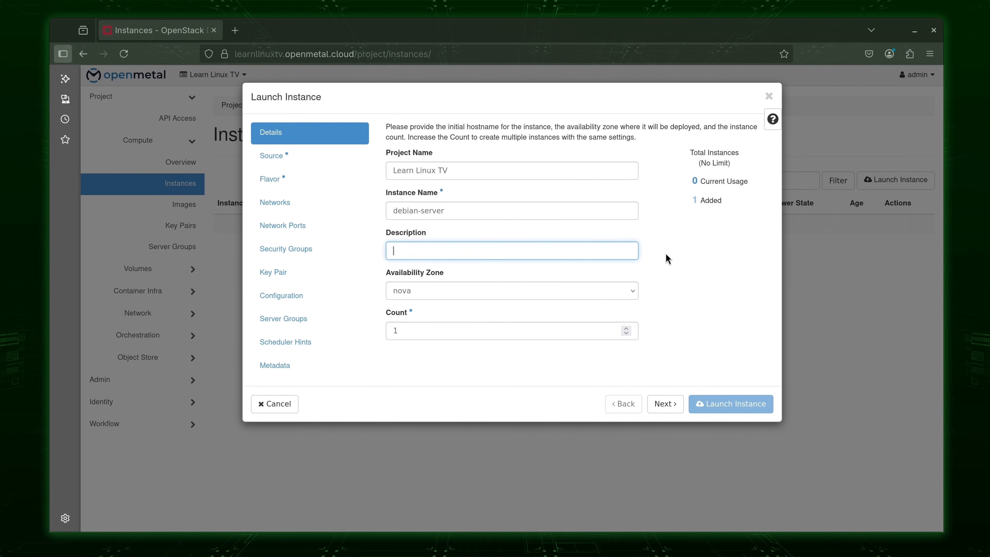
type("Imported from ESXi")
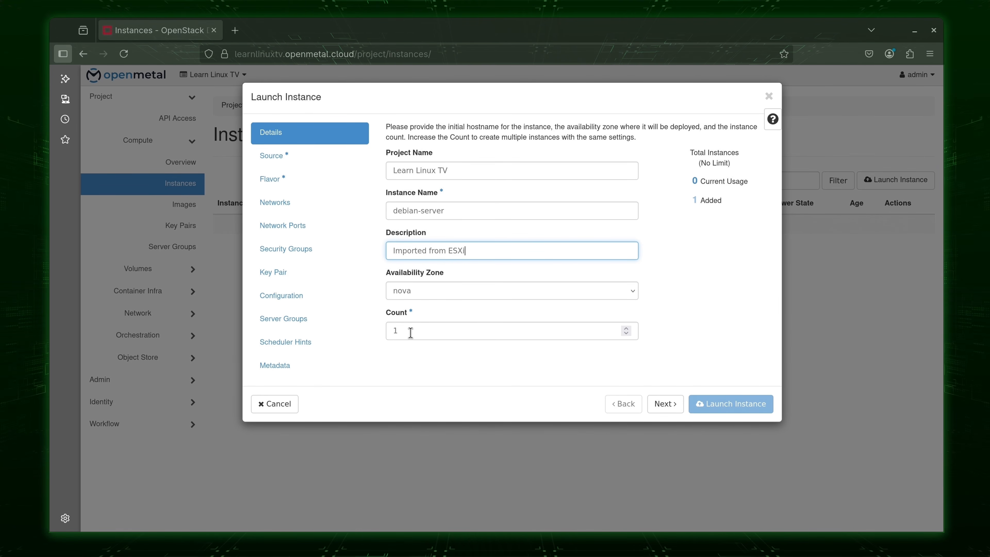
On the Source step, allocate the debian-server image as boot source with a 32 GB volume.
left_click(673, 406)
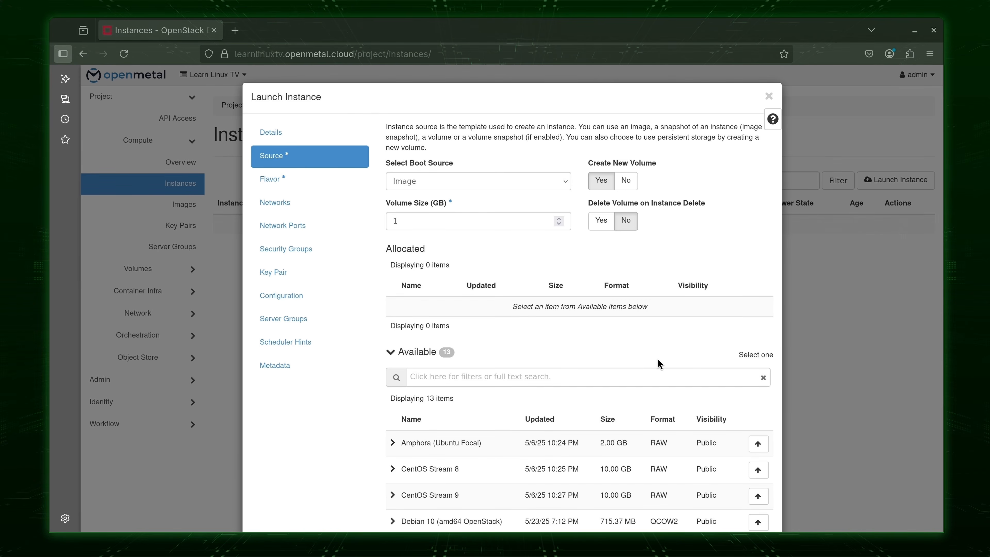
scroll(659, 363, "down", 5)
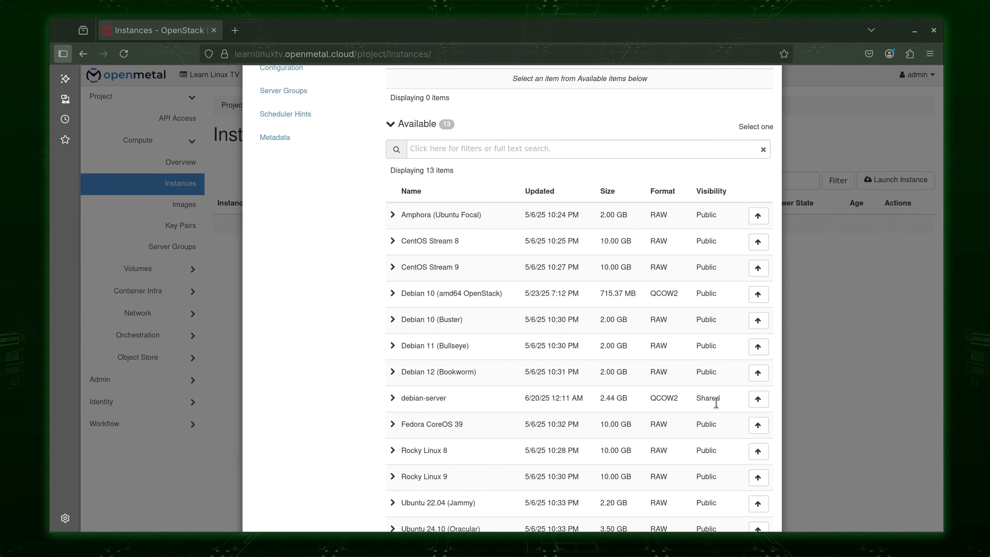
left_click(758, 399)
scroll(727, 377, "up", 5)
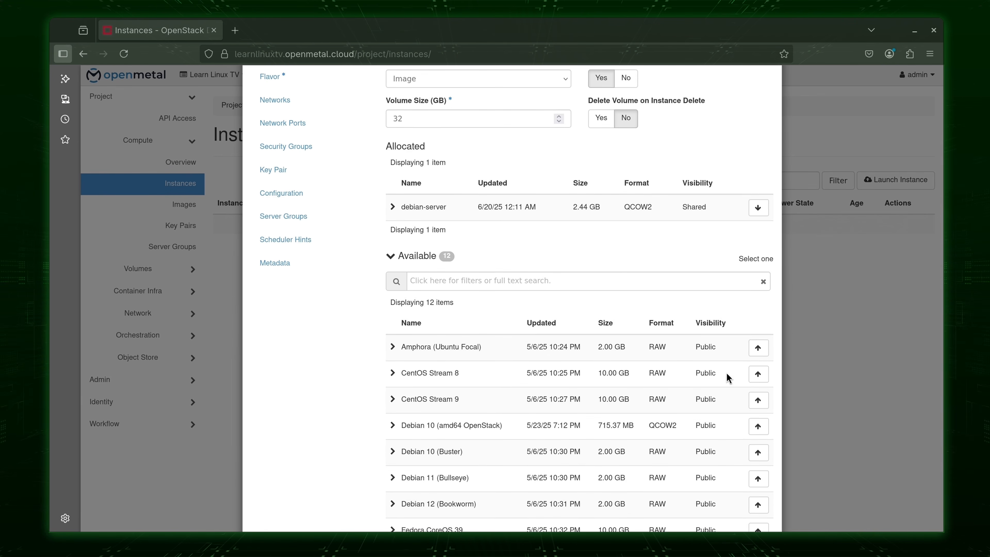
scroll(727, 377, "up", 1)
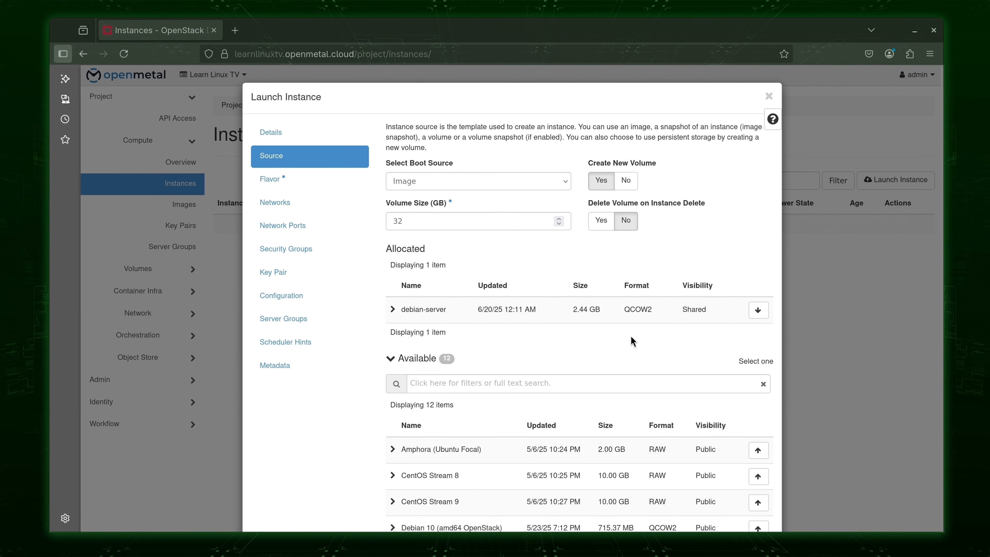
scroll(634, 343, "down", 8)
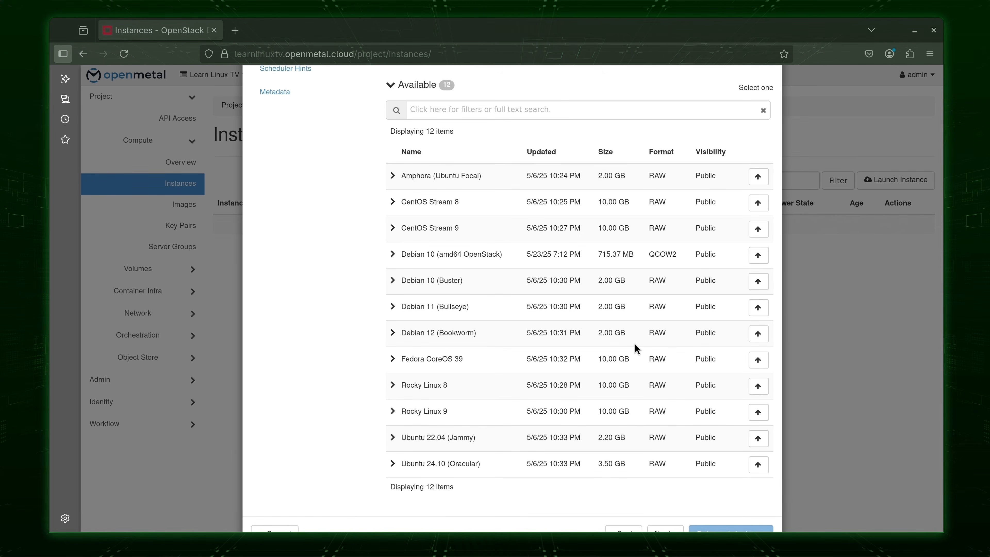
On the Flavor step, allocate gen2.micro (2 vCPUs, 2 GB RAM, 50 GB disk).
left_click(665, 496)
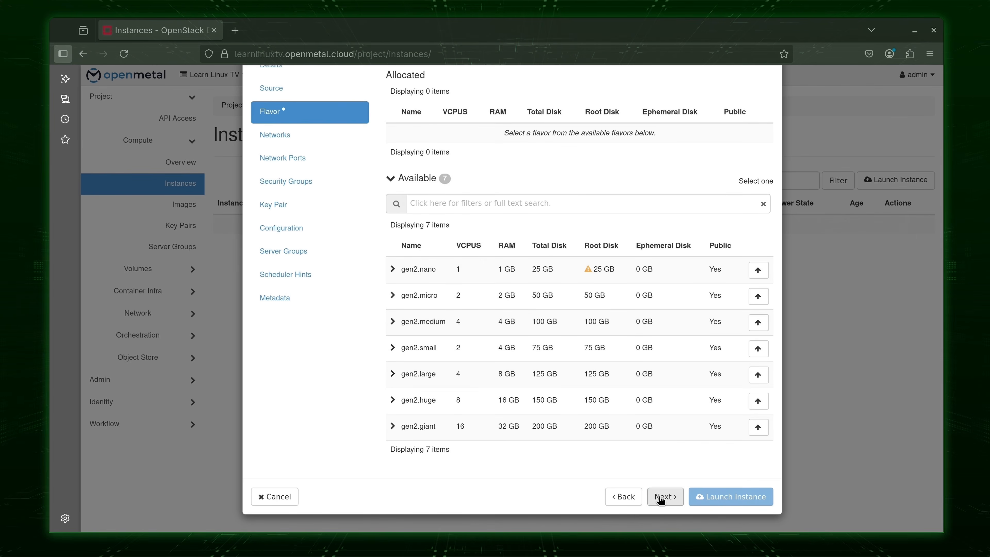
scroll(614, 466, "up", 3)
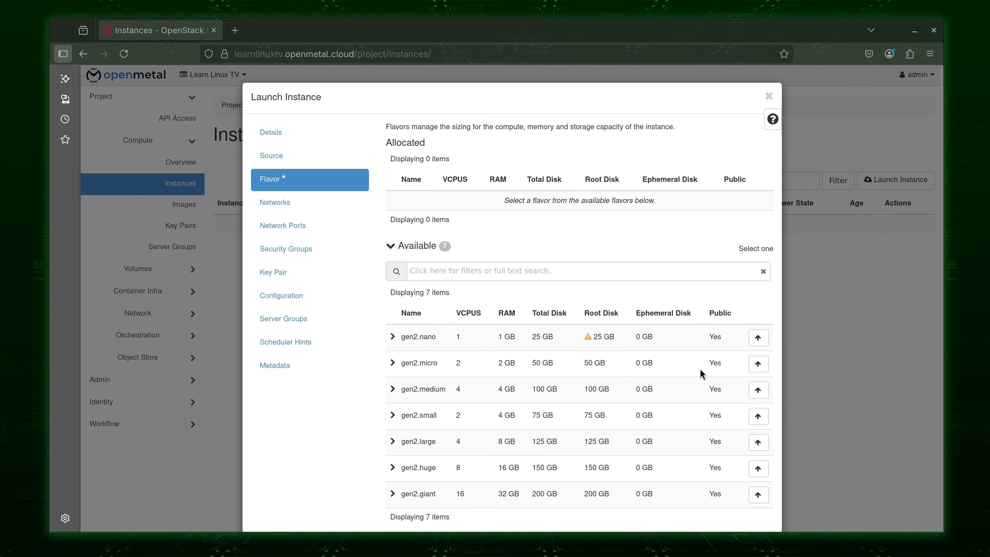
left_click(762, 365)
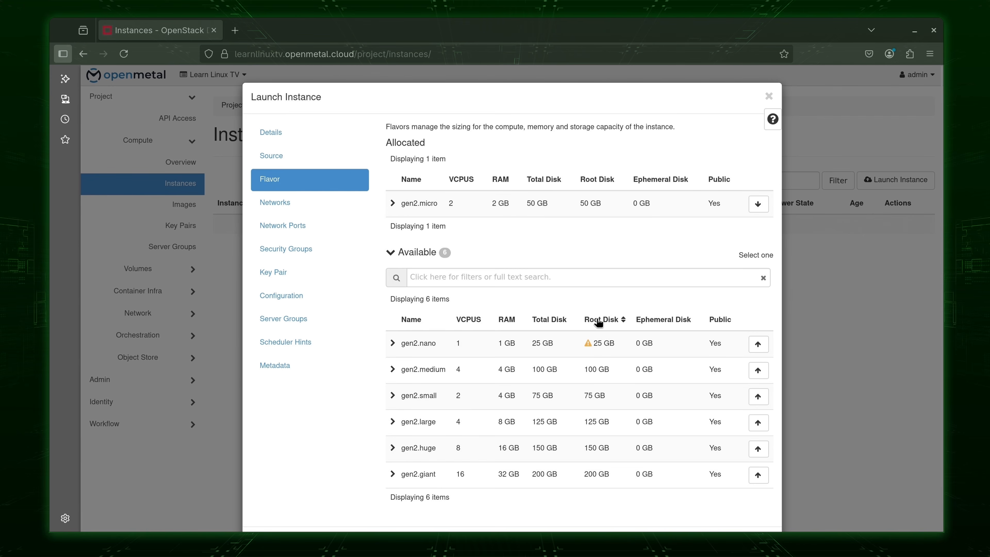
scroll(656, 482, "down", 2)
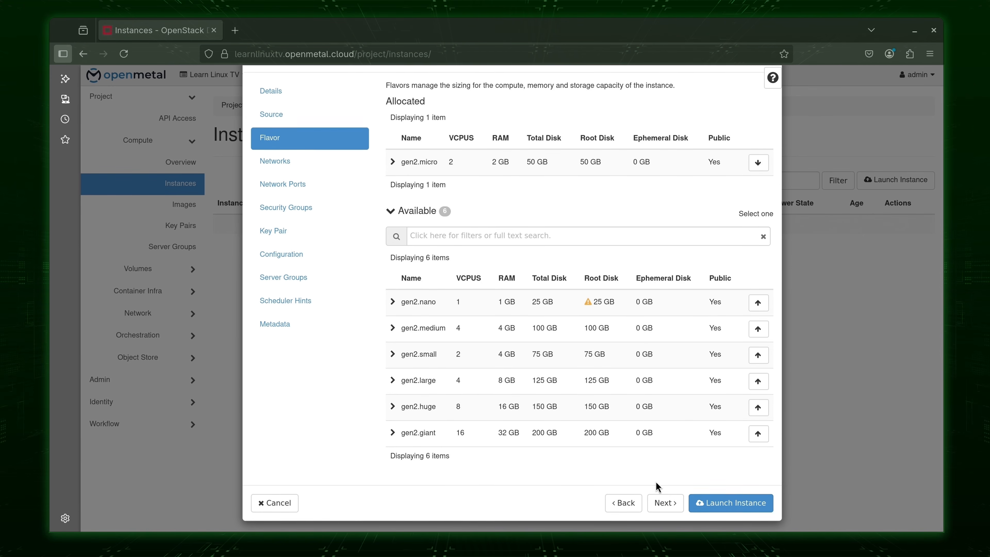
Keep the External network and default security group, advancing to the Key Pair step.
left_click(664, 496)
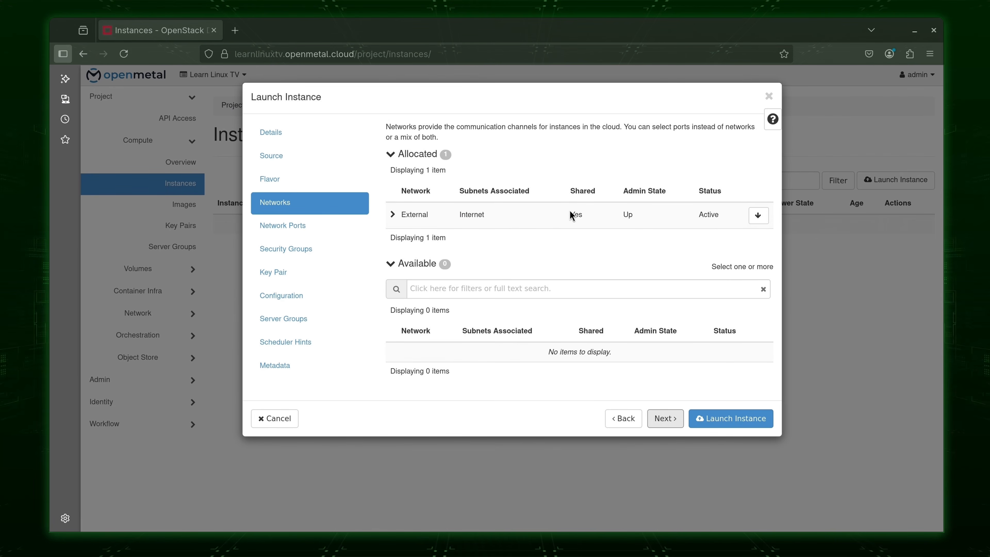
left_click(660, 423)
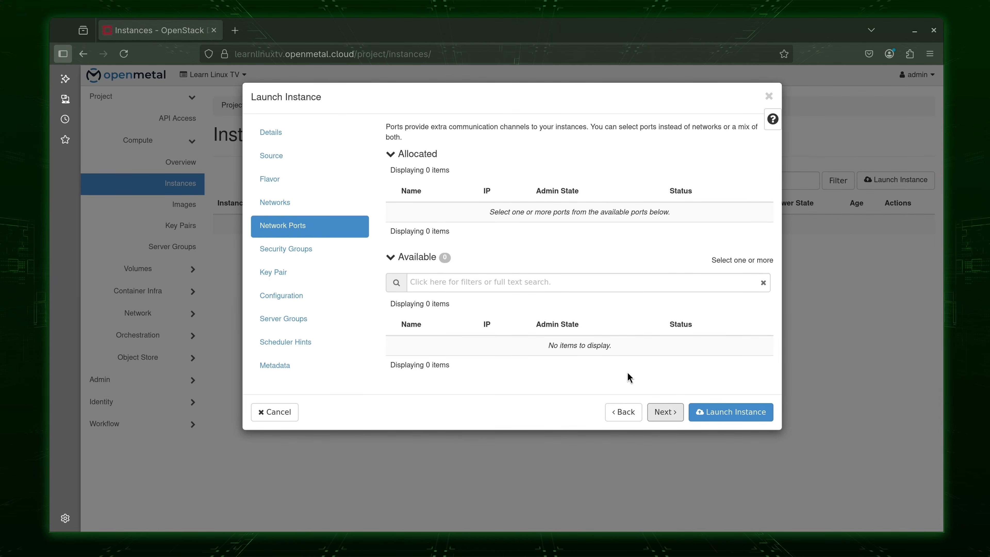
left_click(664, 412)
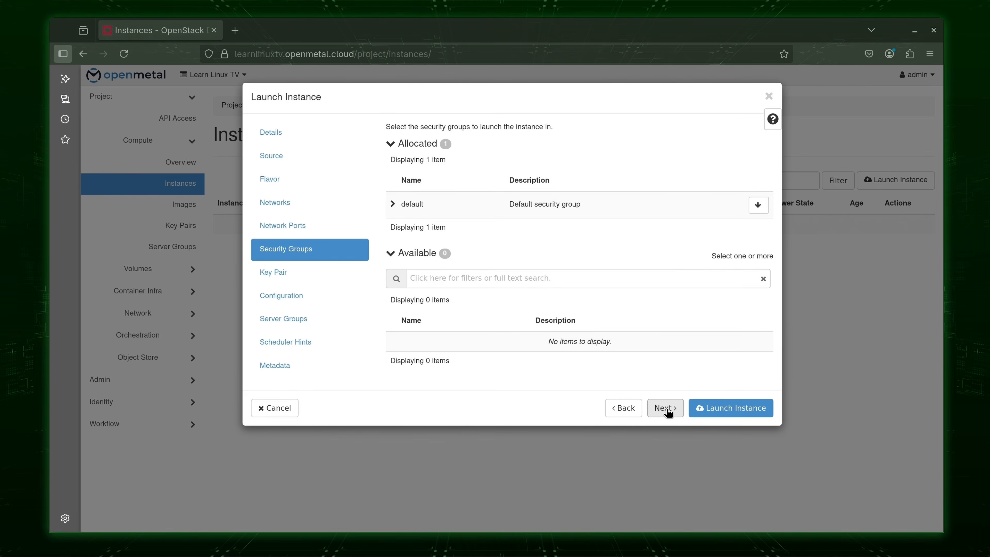
left_click(666, 409)
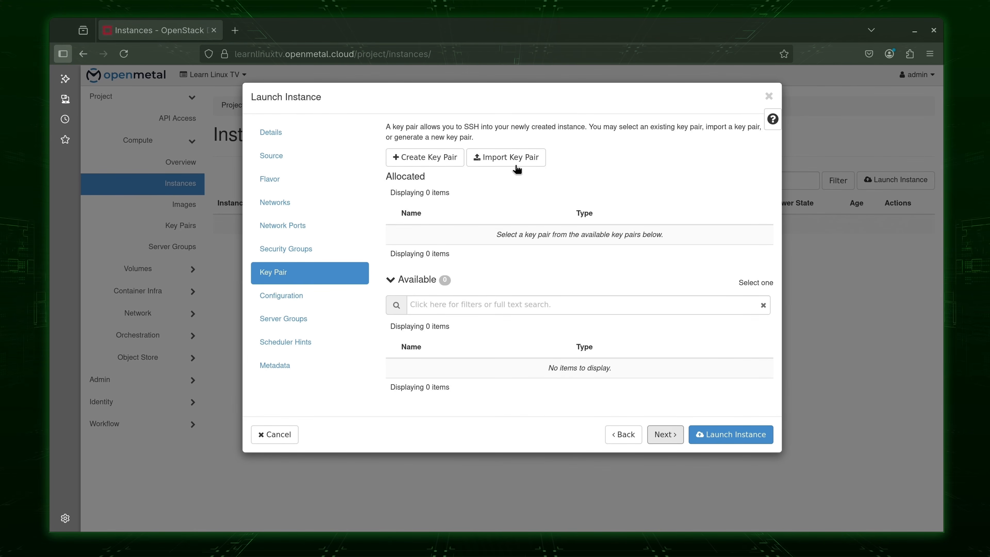
Start a key pair import and load the public key from ~/.ssh/id_ed25519.pub.
left_click(519, 157)
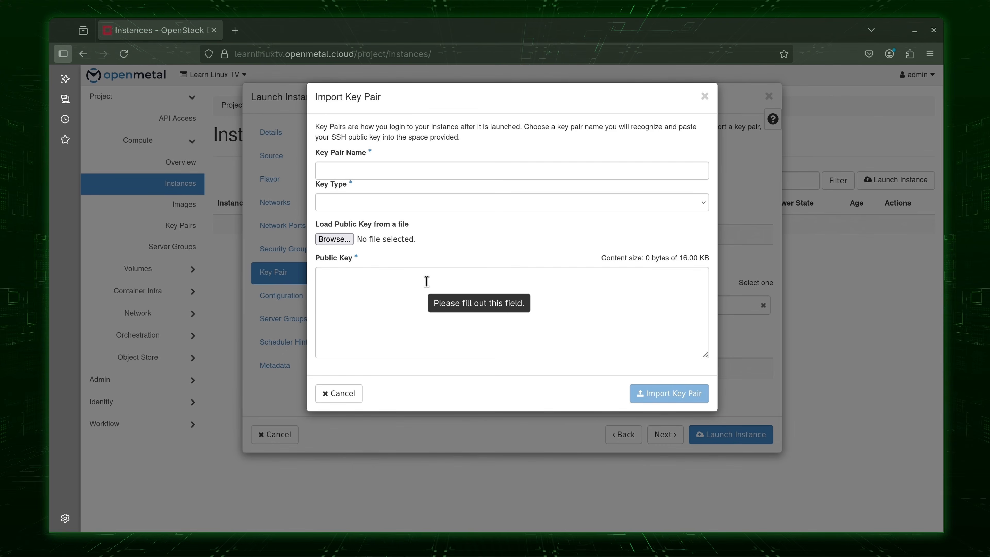
left_click(342, 239)
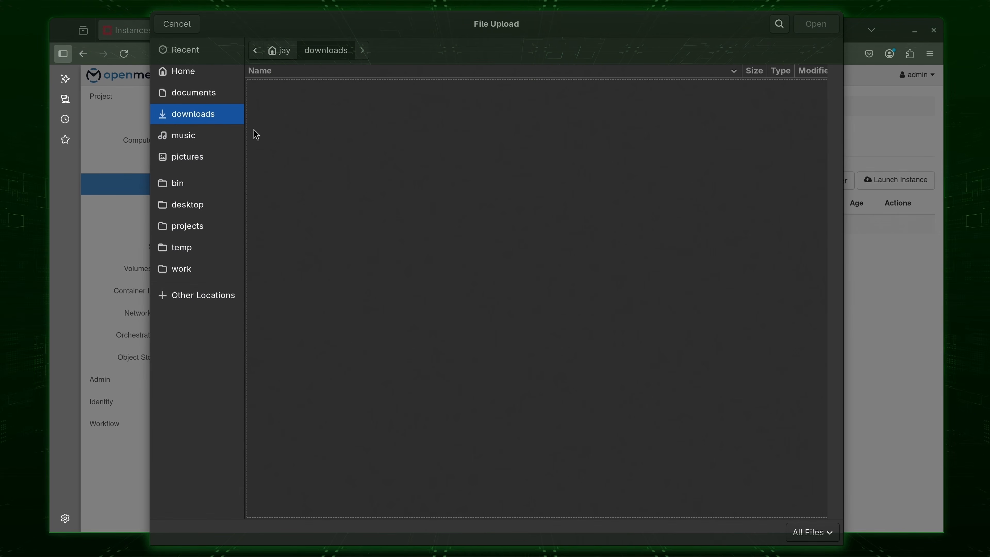
left_click(196, 83)
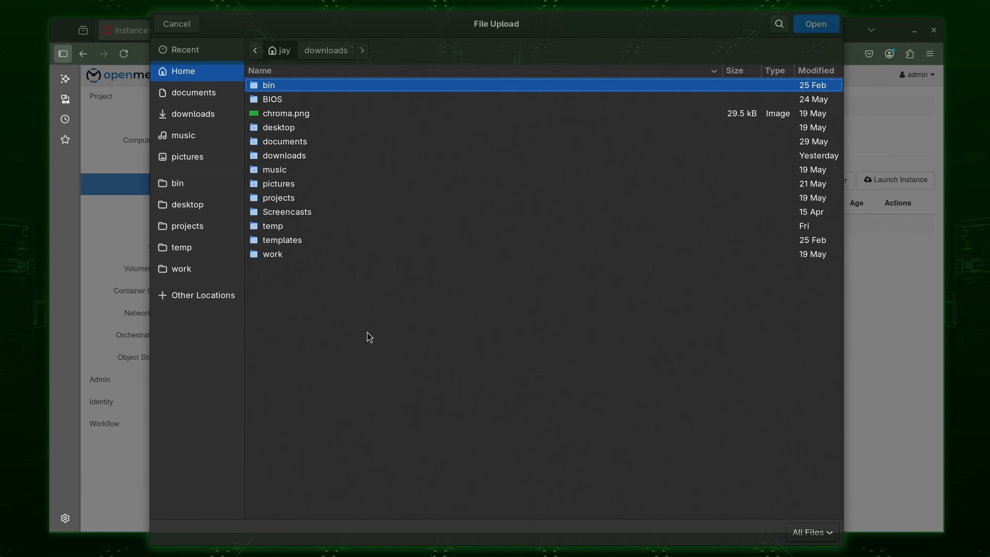
key("ctrl+h")
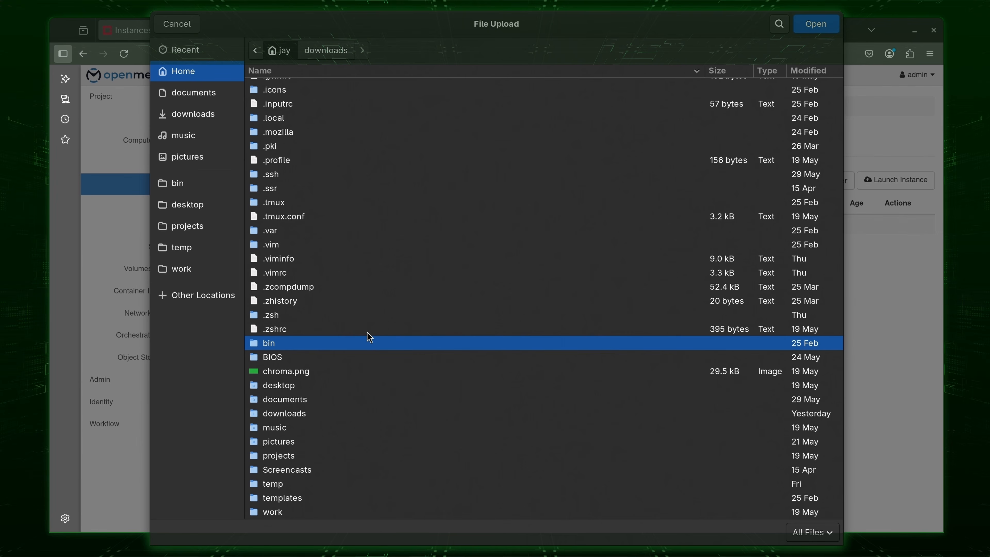
double_click(289, 175)
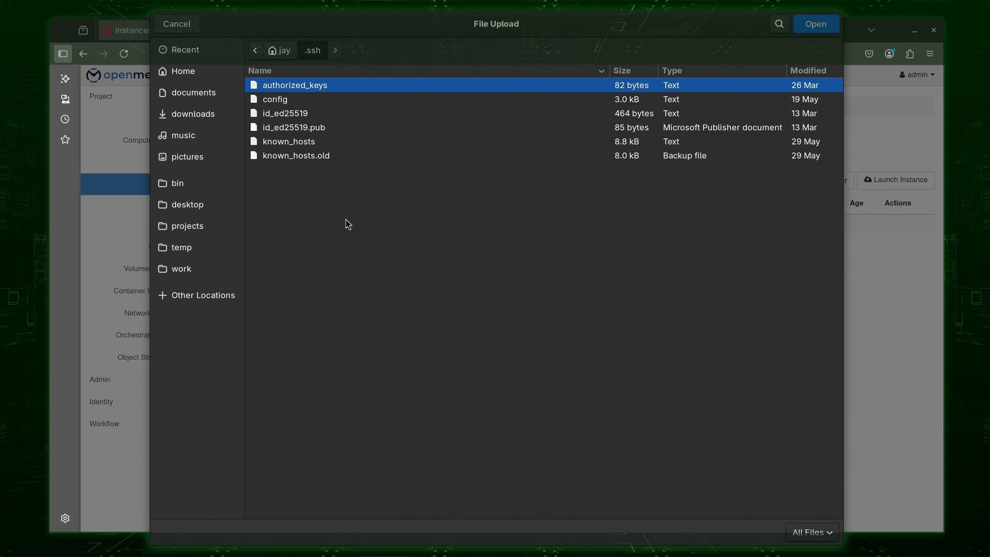
left_click(329, 129)
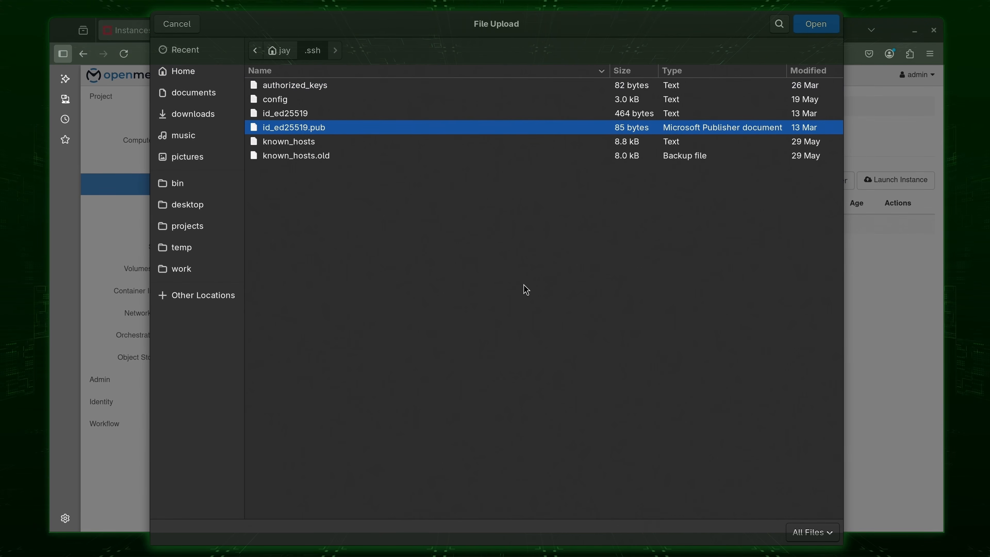
left_click(825, 28)
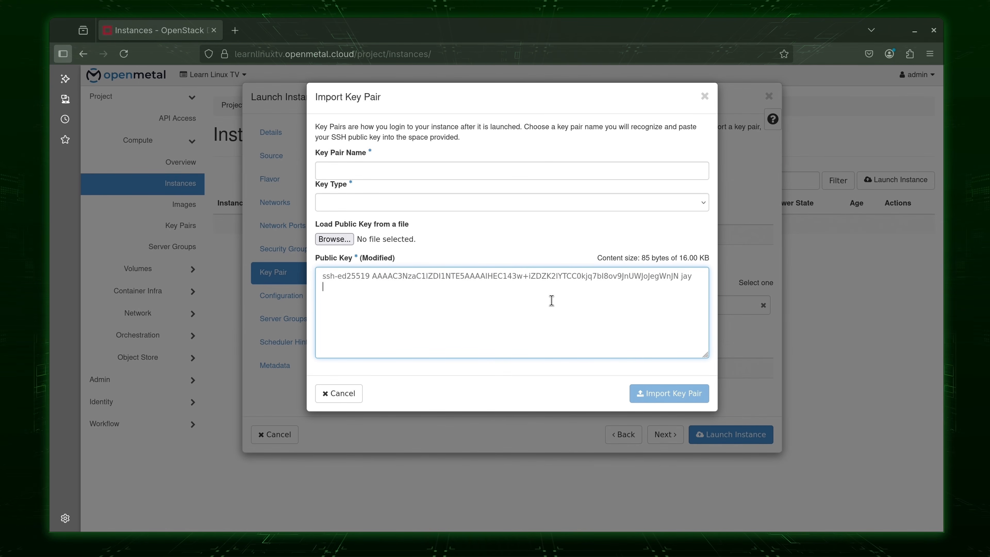
Name the key pair jay_key, set type SSH Key, and import it.
left_click(454, 164)
type("jay_key")
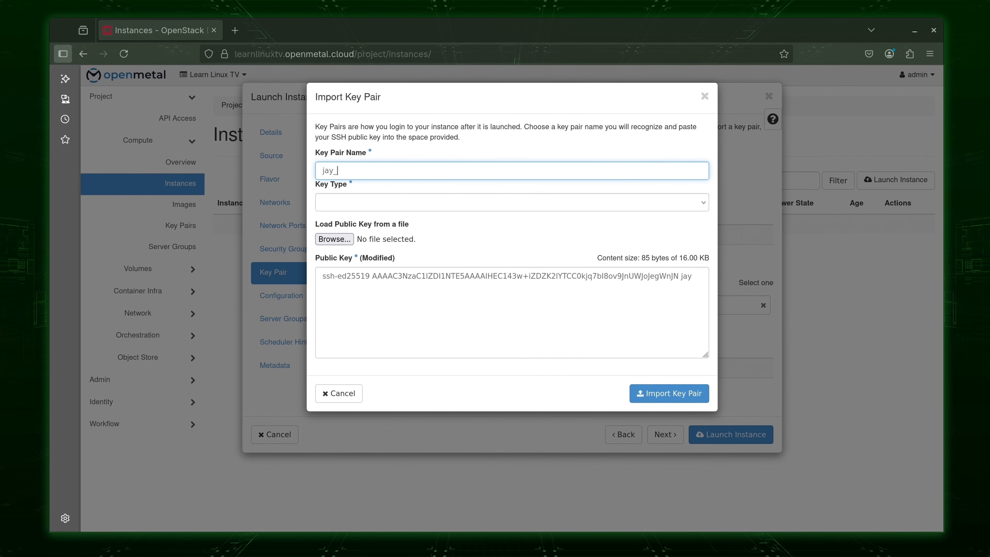
left_click(540, 201)
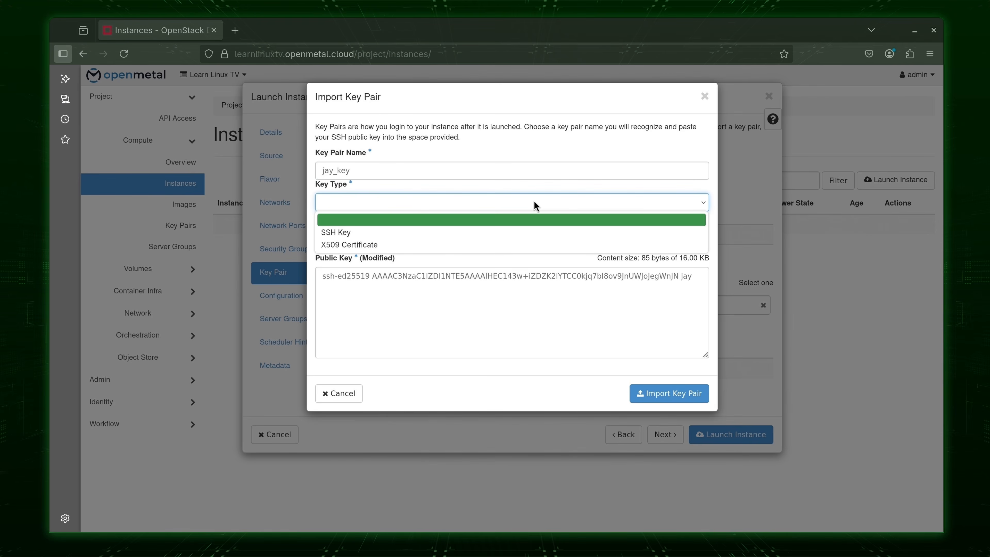
left_click(491, 232)
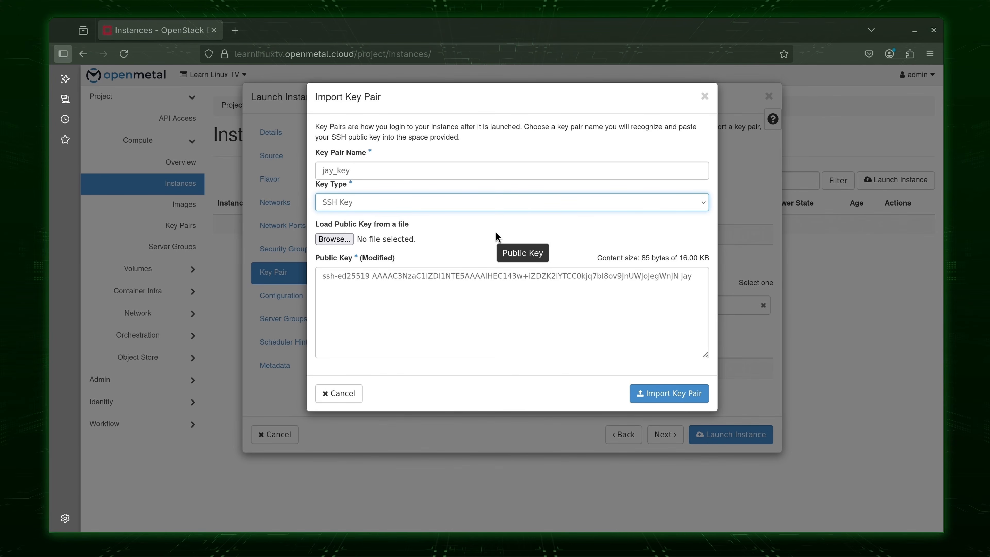
left_click(674, 394)
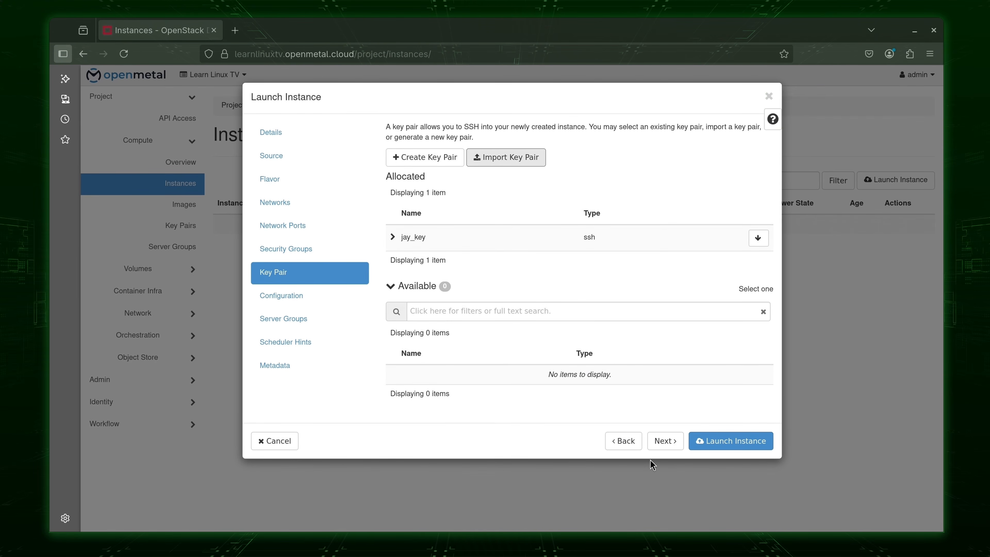
Skip Configuration and Server Groups and launch debian-server, which runs at 173.231.232.206.
left_click(667, 441)
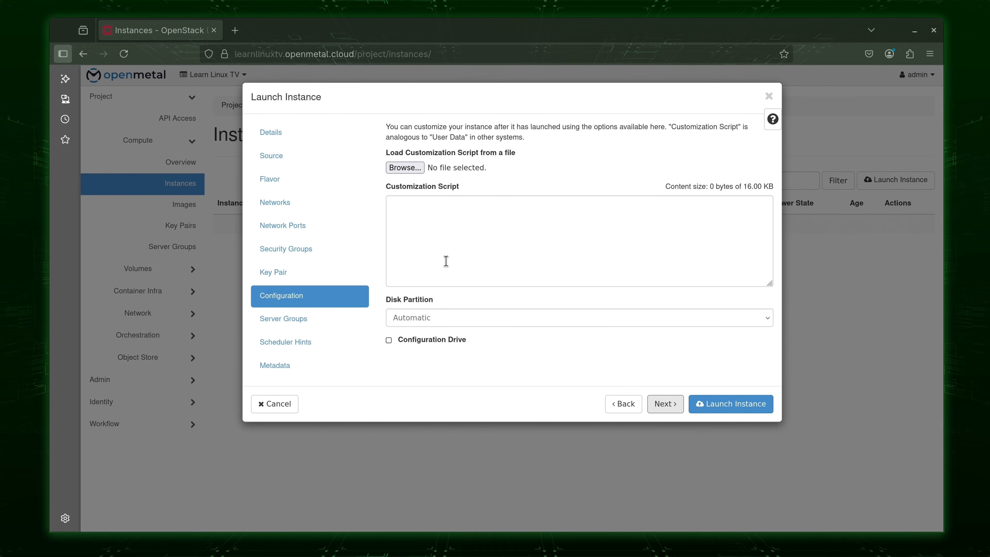
left_click(421, 275)
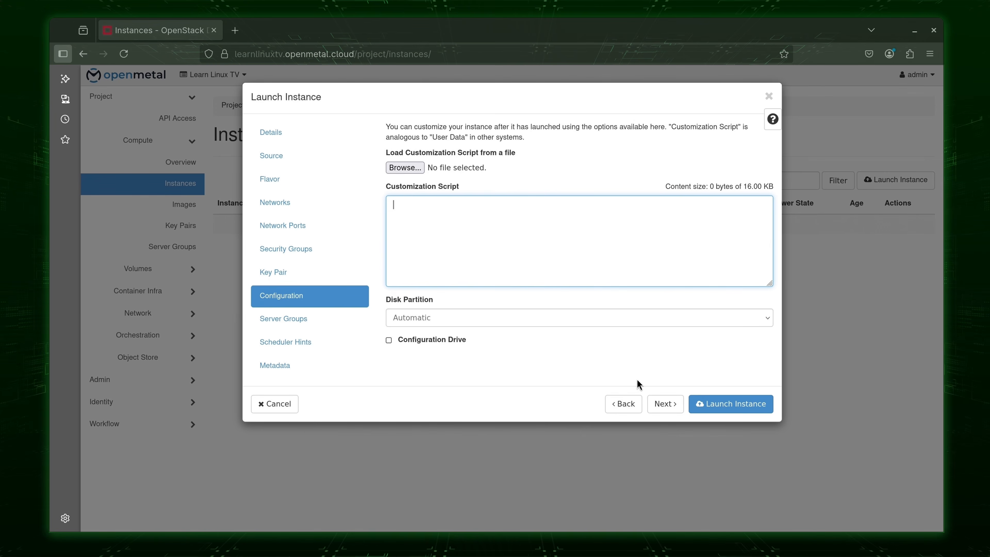
left_click(665, 404)
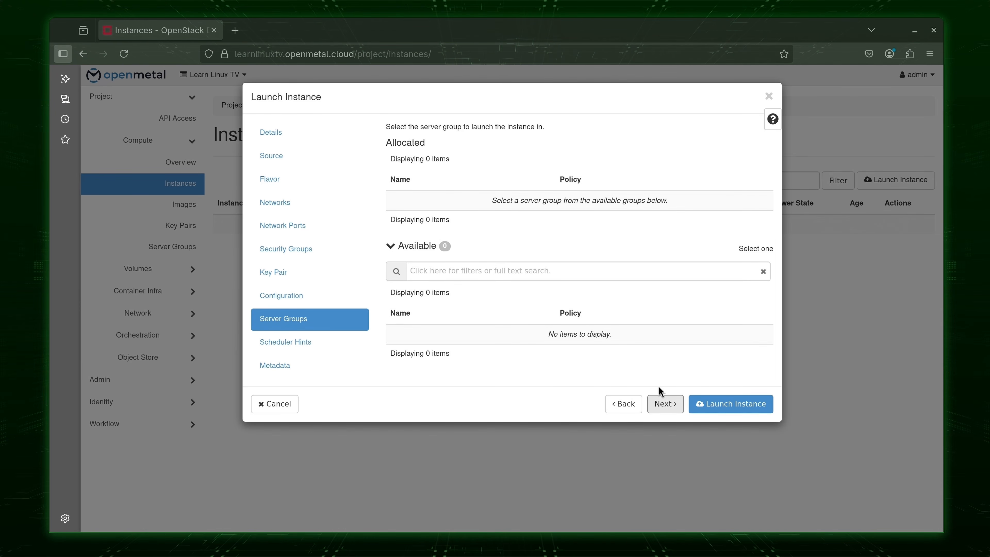
left_click(726, 405)
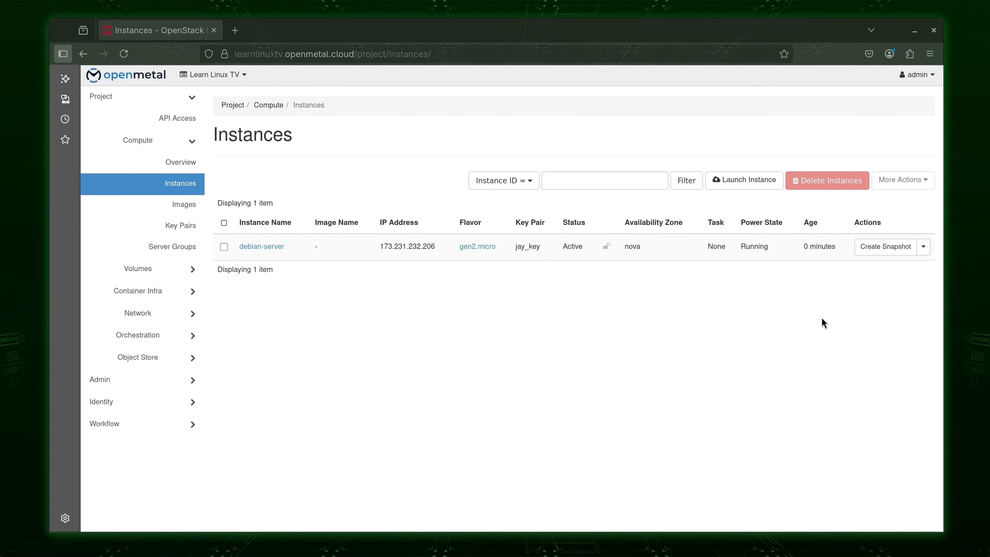
Open debian-server's console from its Actions menu and log in with your username.
left_click(924, 247)
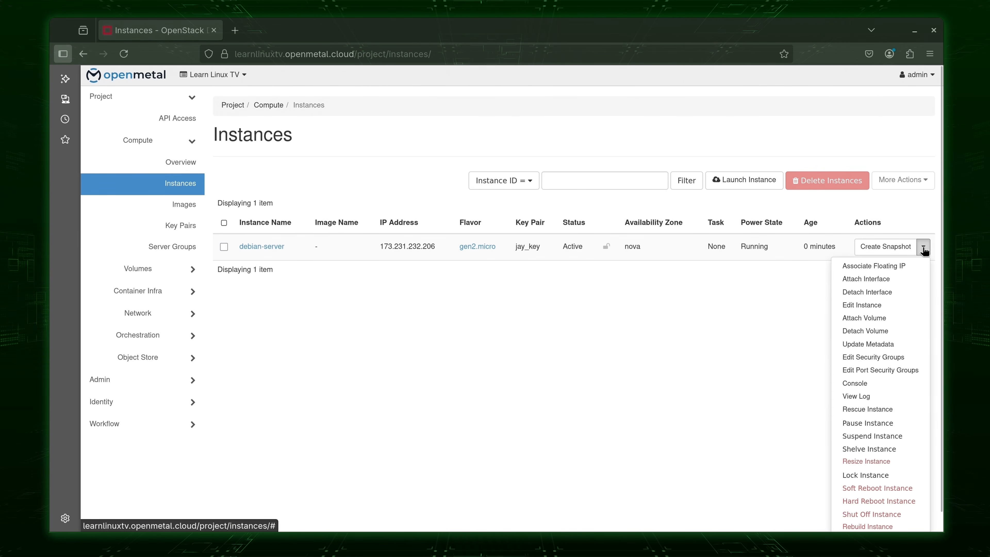
left_click(880, 385)
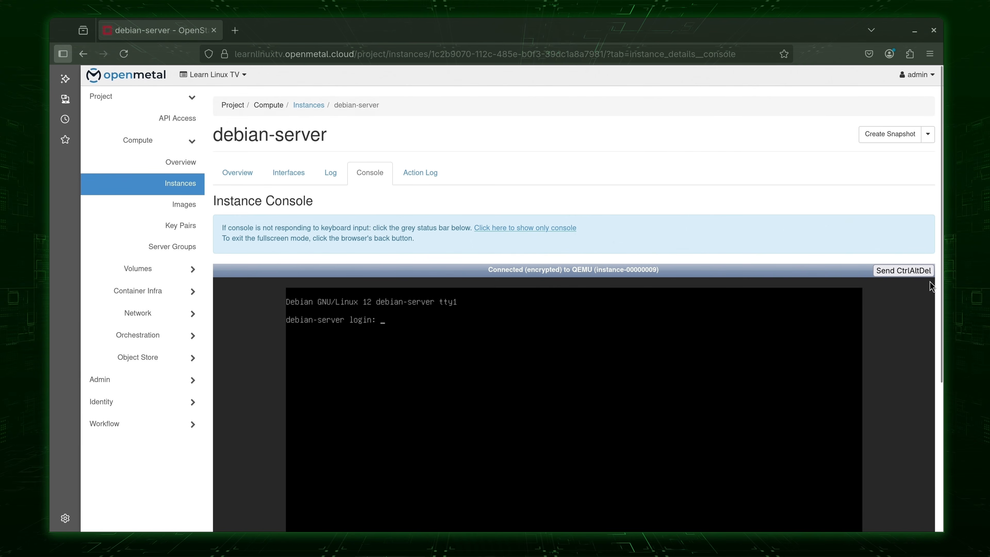
scroll(938, 355, "down", 2)
scroll(937, 355, "down", 3)
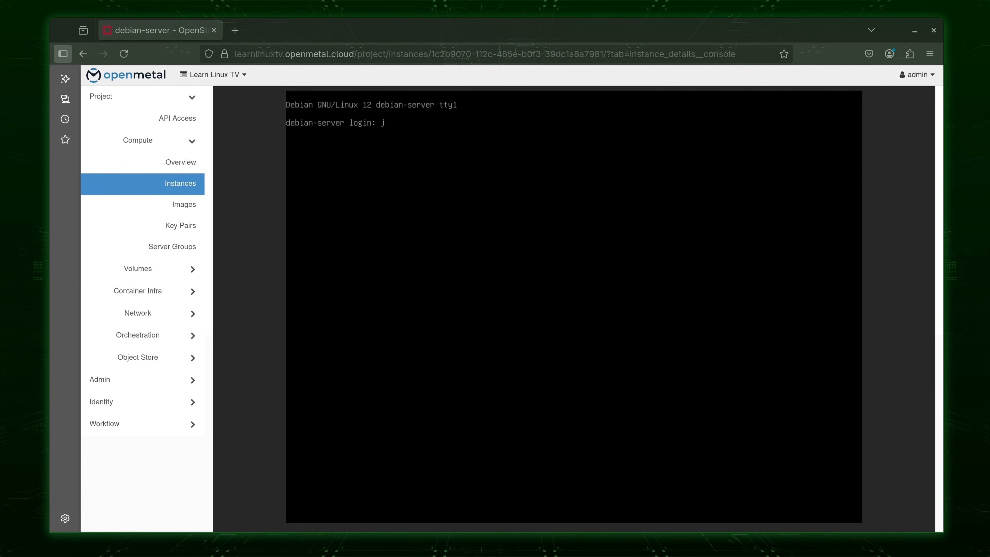
key("Return")
key("Return")
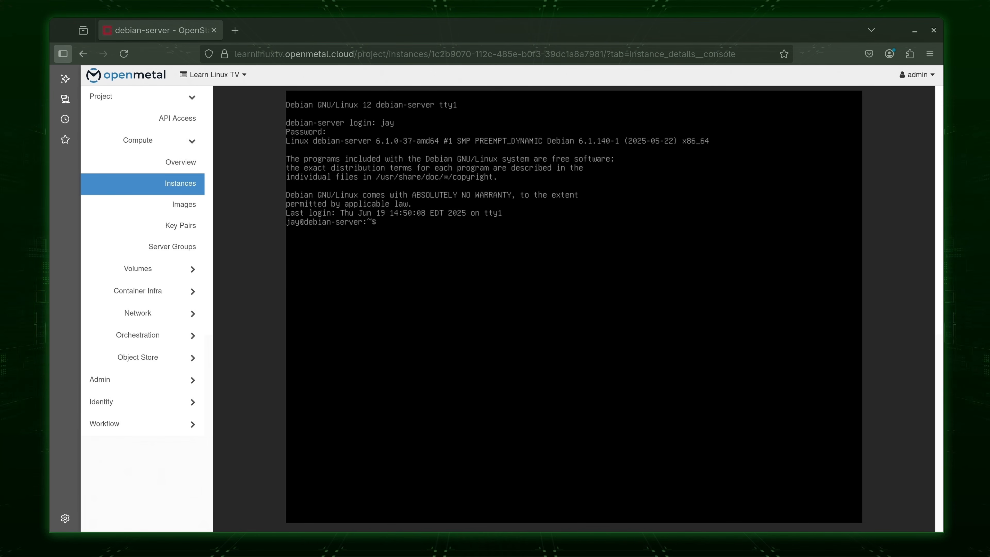
Clear the console, list the files with ls, and cat message.txt to show Hello World.
key("ctrl+l")
type("ls")
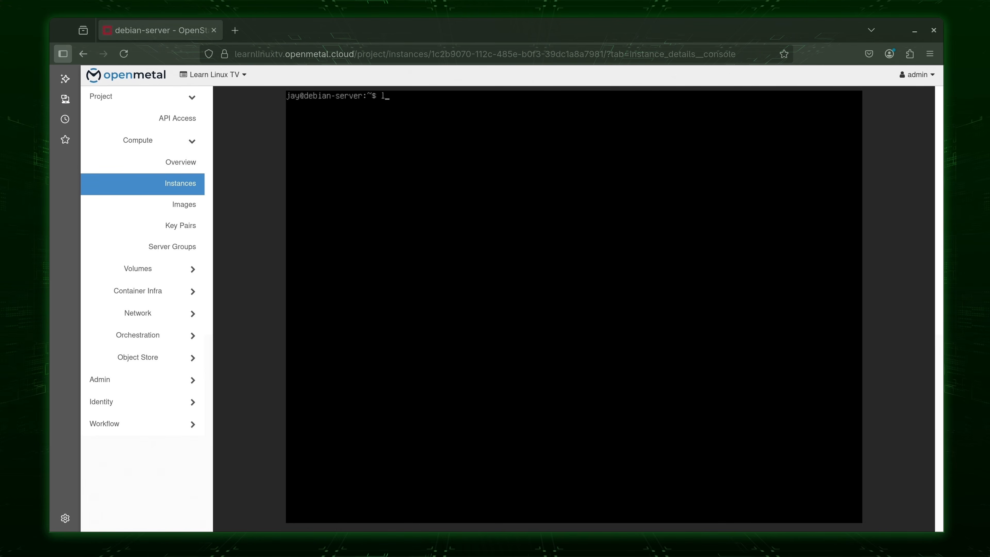
key("Return")
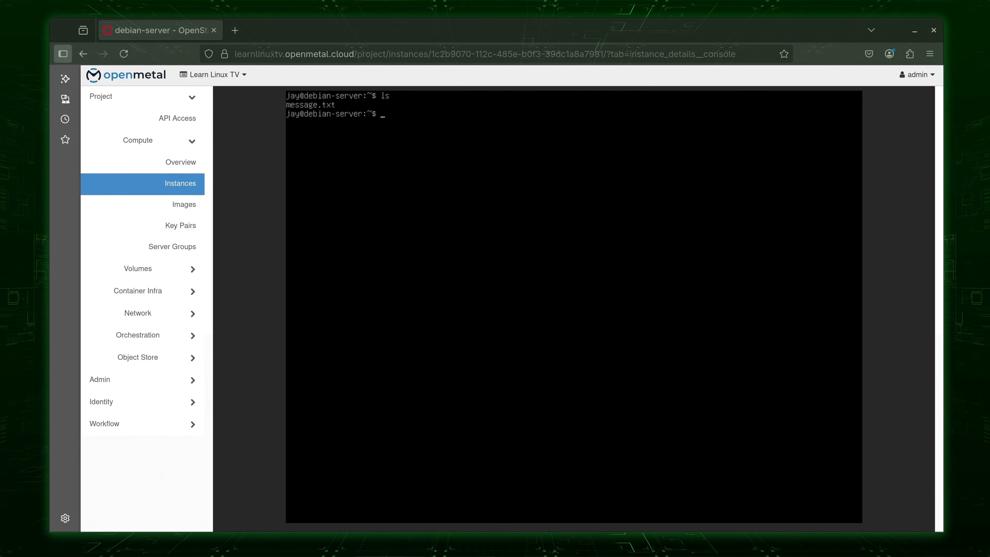
type("cat message.txt")
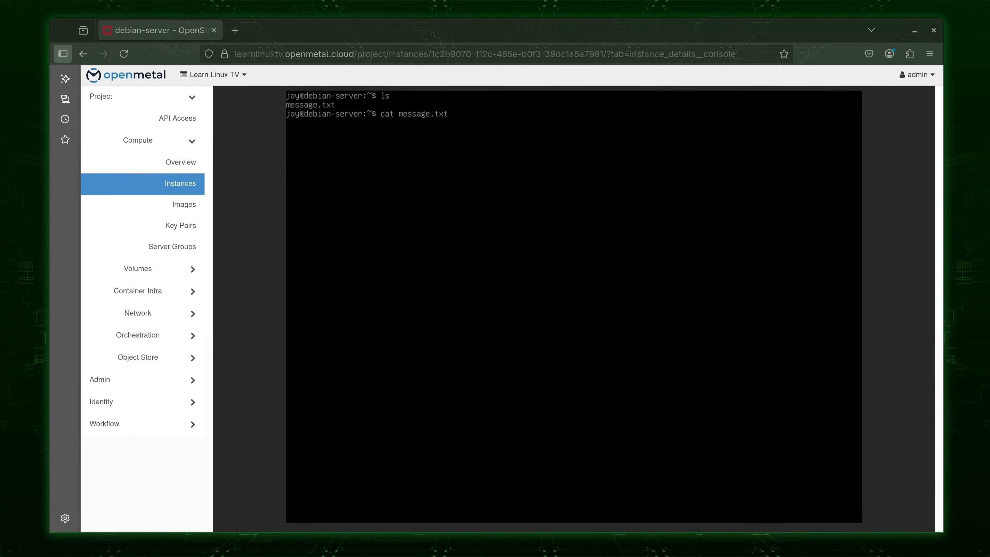
key("Return")
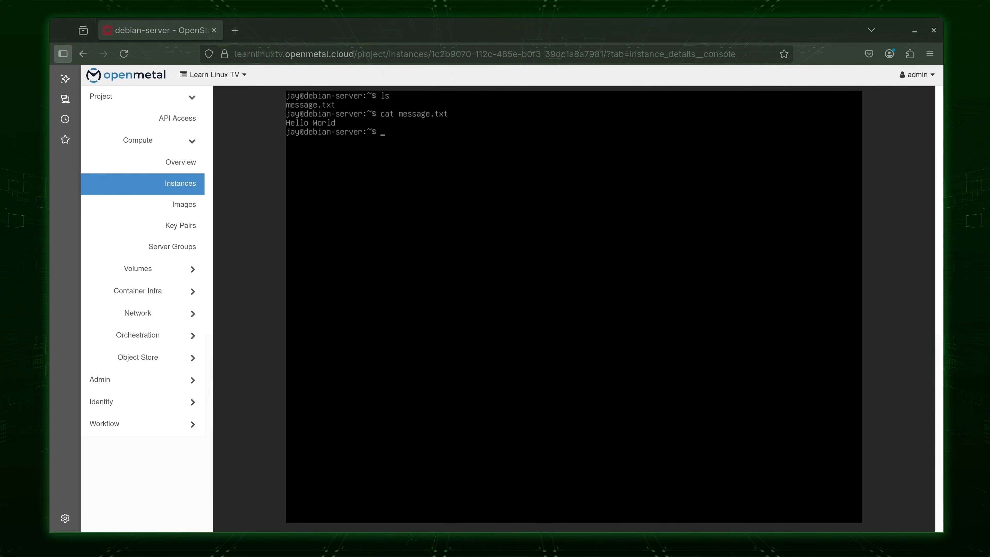